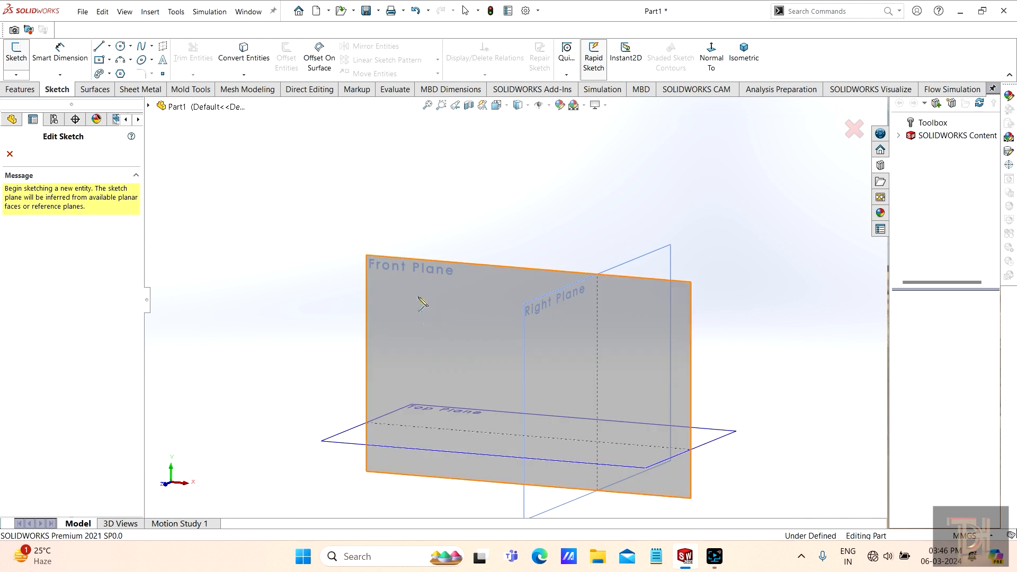
Step: Start a sketch on the Front Plane and draw a horizontal line about 104 mm long above the origin
{"action": "left_click", "coordinate": [415, 298]}
{"action": "left_click", "coordinate": [417, 298]}
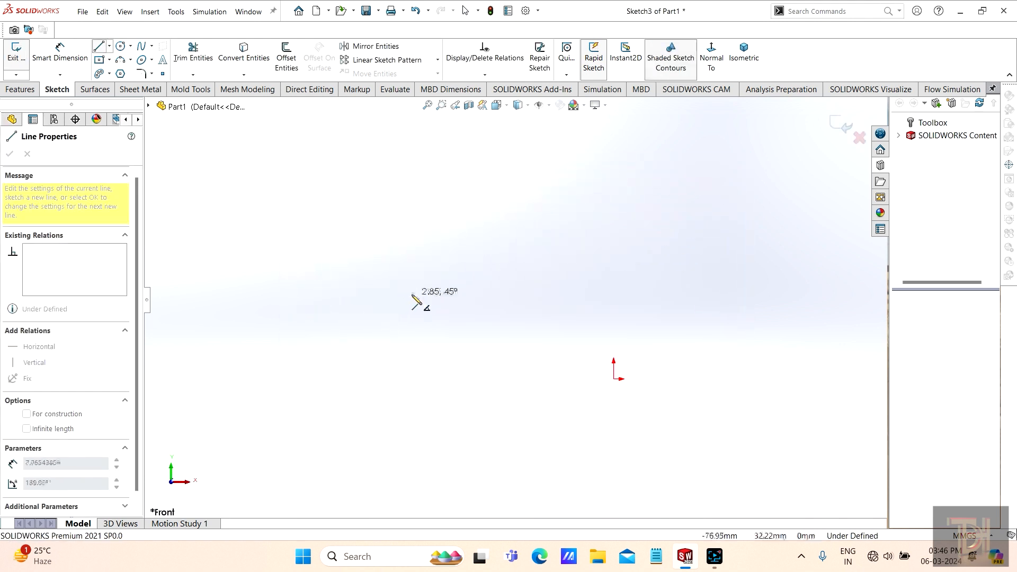
{"action": "left_click", "coordinate": [690, 299]}
{"action": "right_click", "coordinate": [597, 157]}
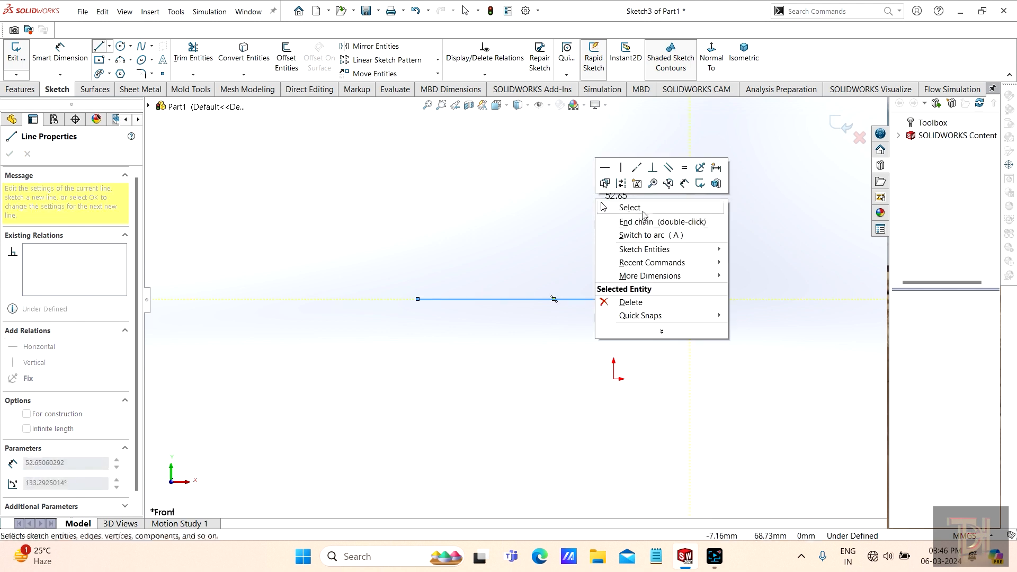
{"action": "left_click", "coordinate": [640, 208]}
{"action": "scroll", "coordinate": [688, 271], "scroll_direction": "down", "scroll_amount": 1}
{"action": "scroll", "coordinate": [684, 265], "scroll_direction": "up", "scroll_amount": 1}
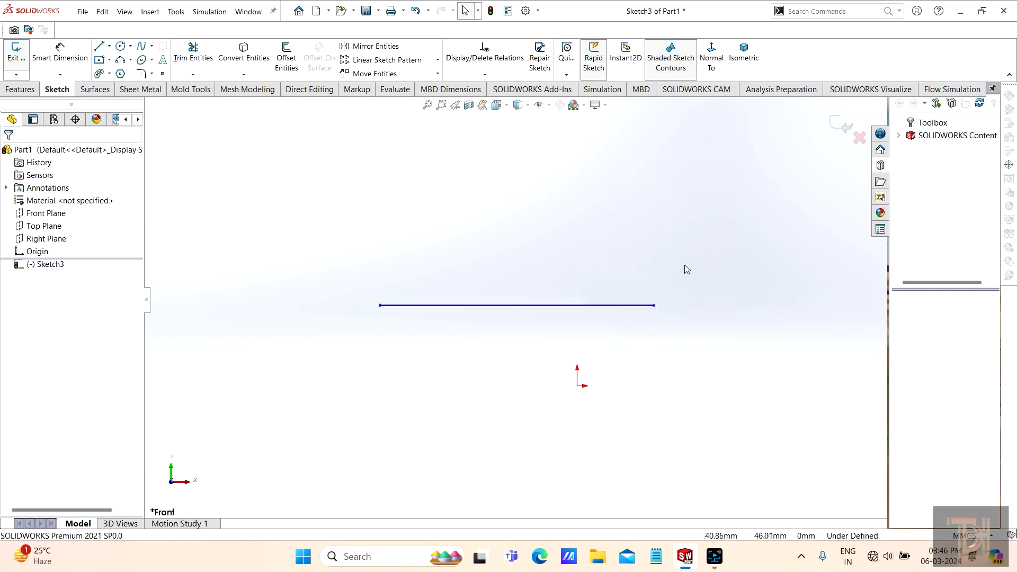
{"action": "scroll", "coordinate": [555, 264], "scroll_direction": "down", "scroll_amount": 1}
{"action": "scroll", "coordinate": [593, 312], "scroll_direction": "up", "scroll_amount": 1}
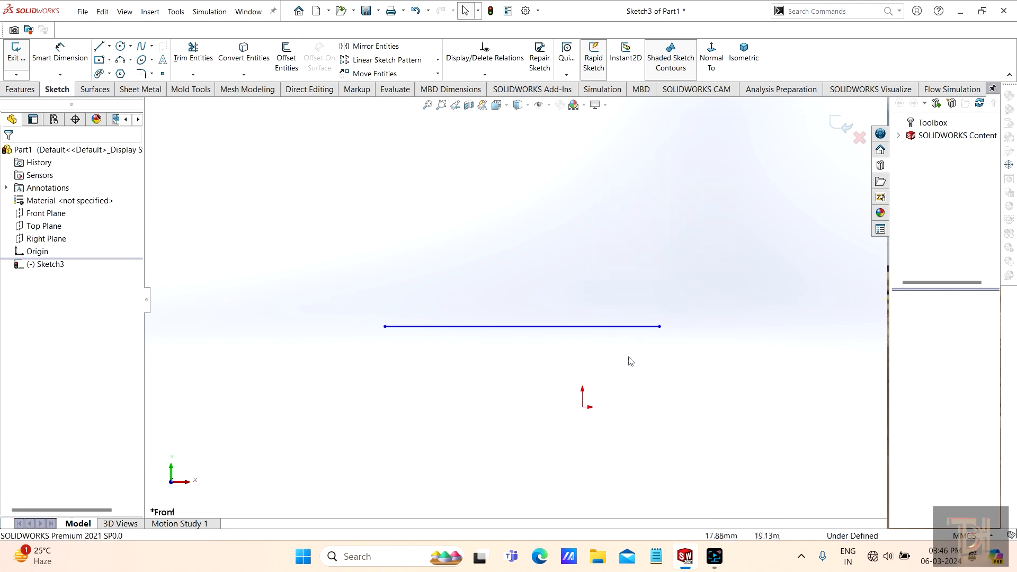
{"action": "scroll", "coordinate": [561, 337], "scroll_direction": "down", "scroll_amount": 1}
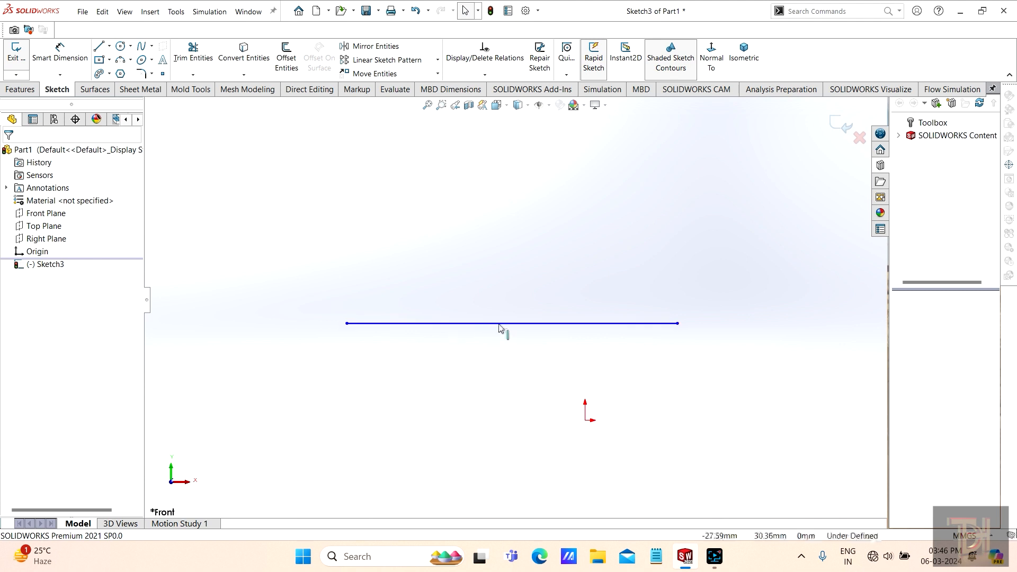
{"action": "scroll", "coordinate": [524, 333], "scroll_direction": "up", "scroll_amount": 2}
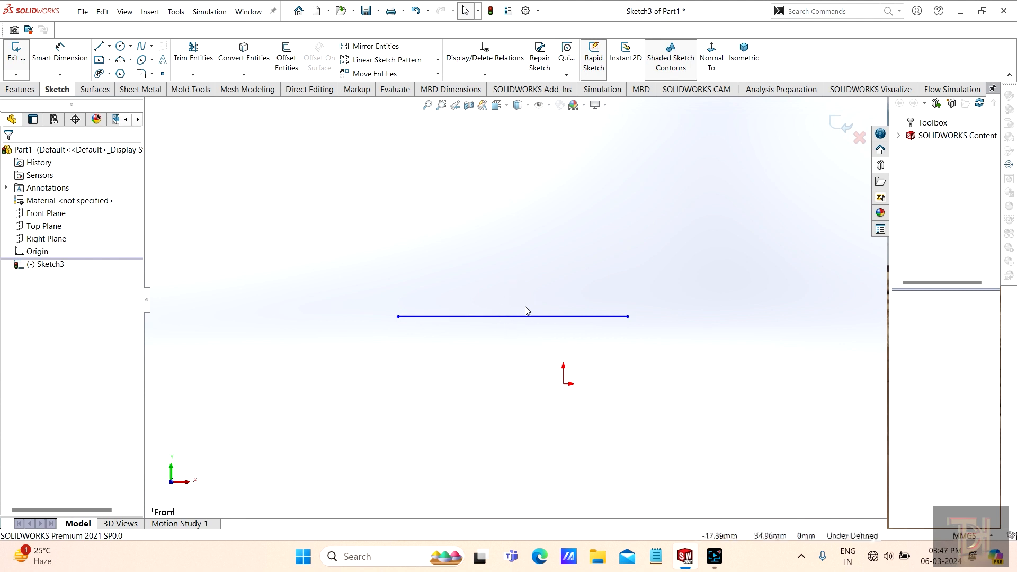
{"action": "scroll", "coordinate": [547, 325], "scroll_direction": "down", "scroll_amount": 1}
{"action": "scroll", "coordinate": [547, 325], "scroll_direction": "up", "scroll_amount": 1}
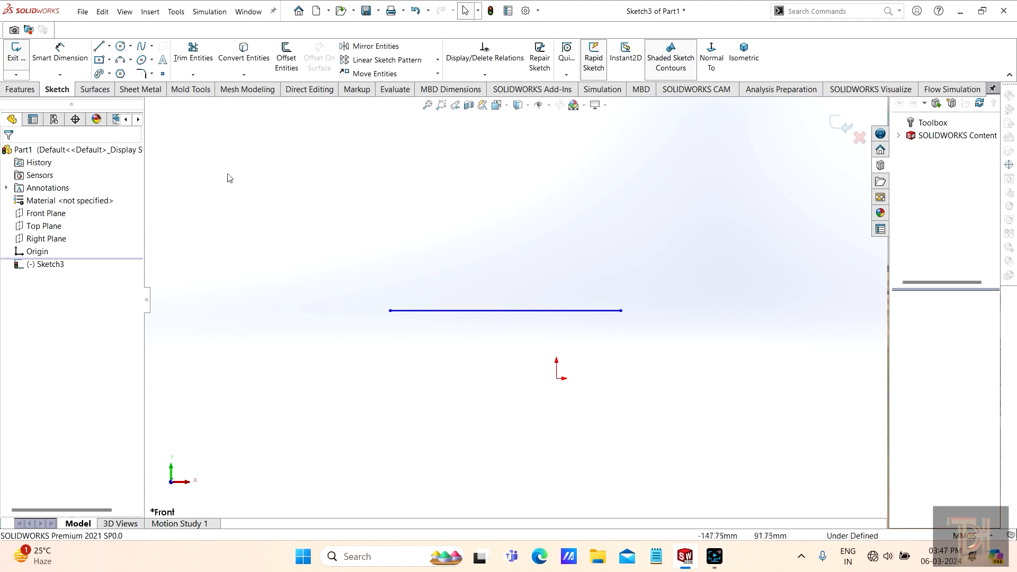
Step: Set up an offset of the horizontal line with a distance of 10 mm, reverse it, and make it bi-directional
{"action": "left_click", "coordinate": [285, 51]}
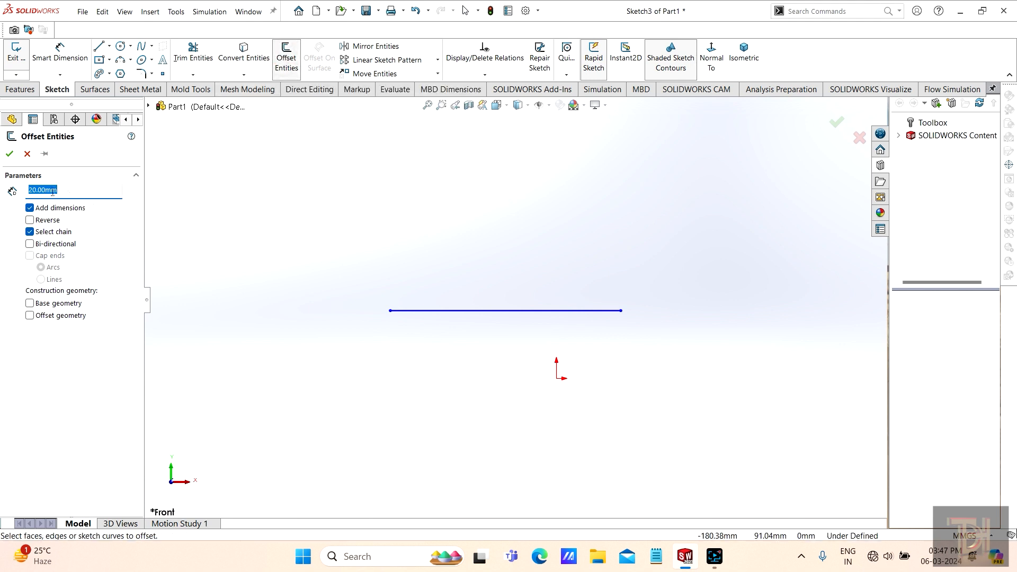
{"action": "left_click", "coordinate": [127, 194]}
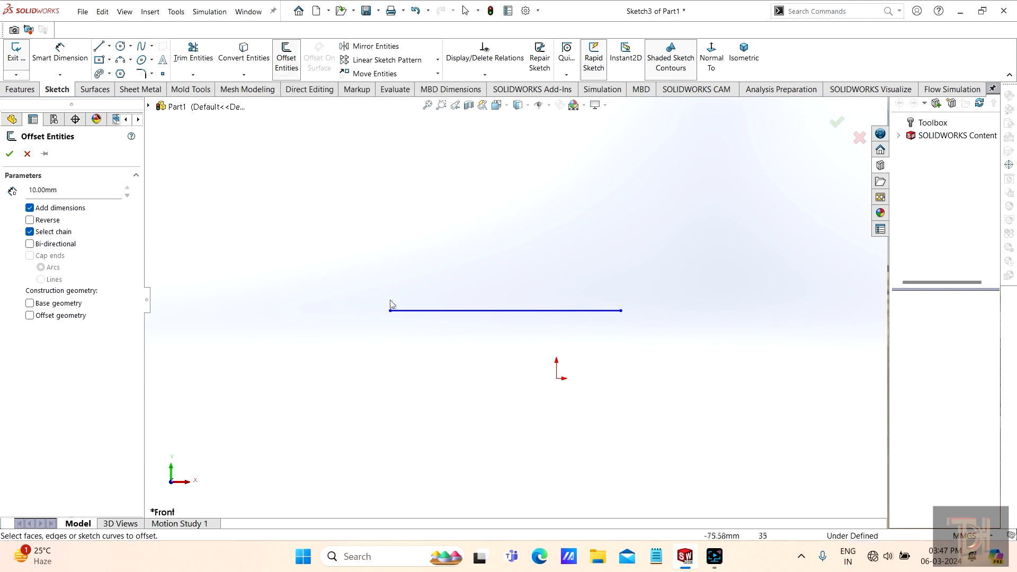
{"action": "left_click", "coordinate": [460, 312]}
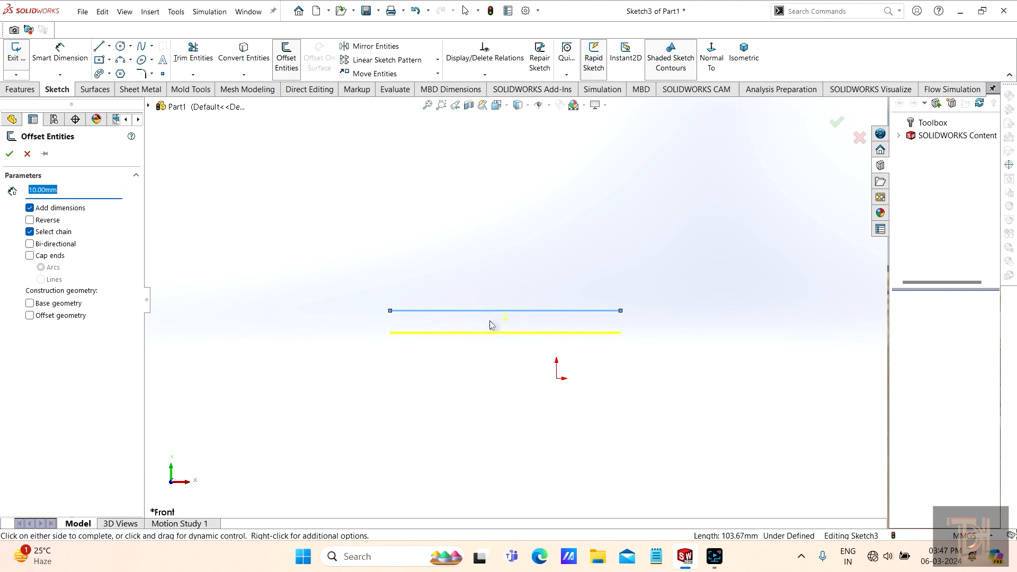
{"action": "scroll", "coordinate": [535, 344], "scroll_direction": "down", "scroll_amount": 1}
{"action": "scroll", "coordinate": [512, 328], "scroll_direction": "up", "scroll_amount": 1}
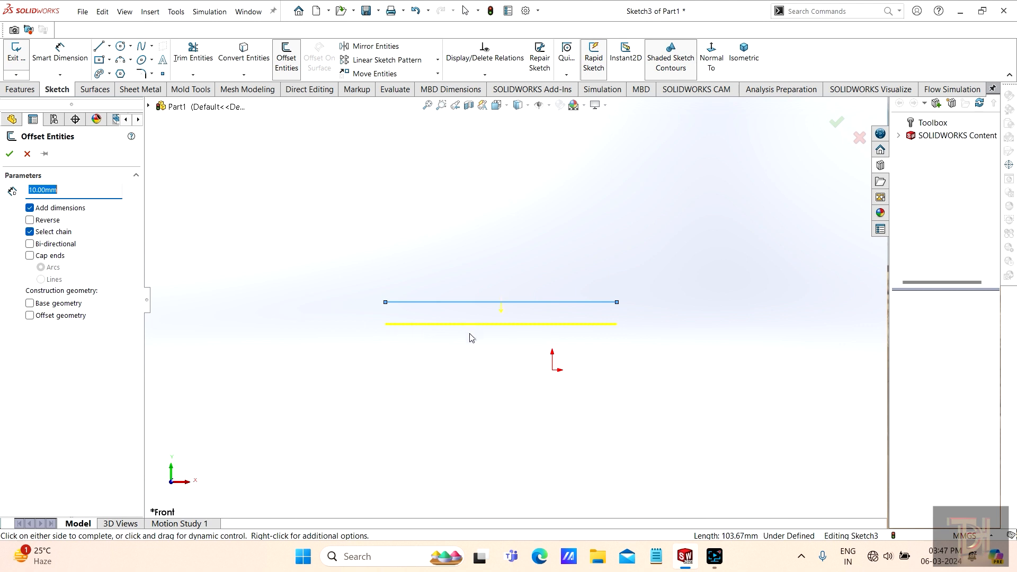
{"action": "left_click", "coordinate": [30, 220]}
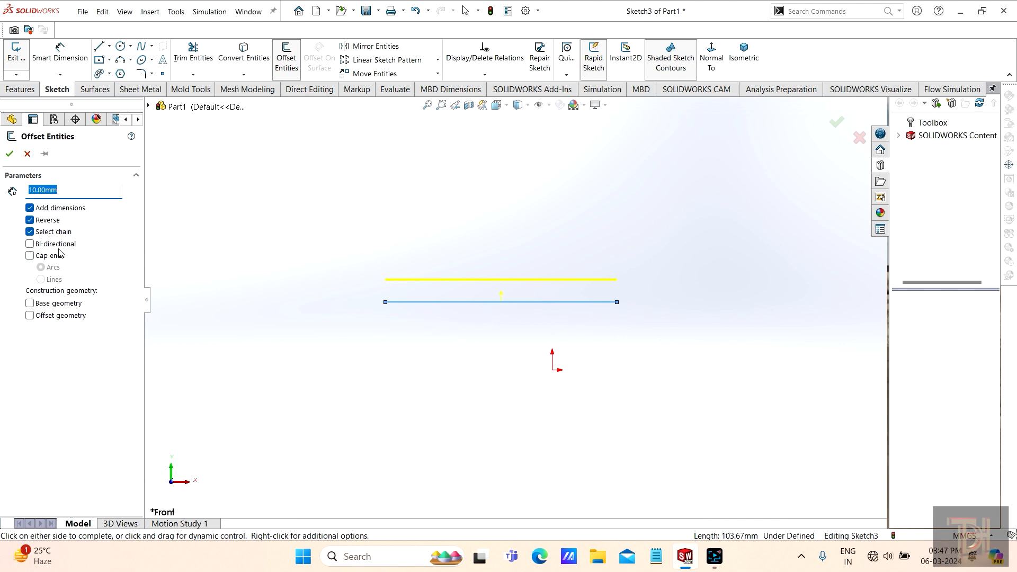
{"action": "left_click", "coordinate": [29, 245]}
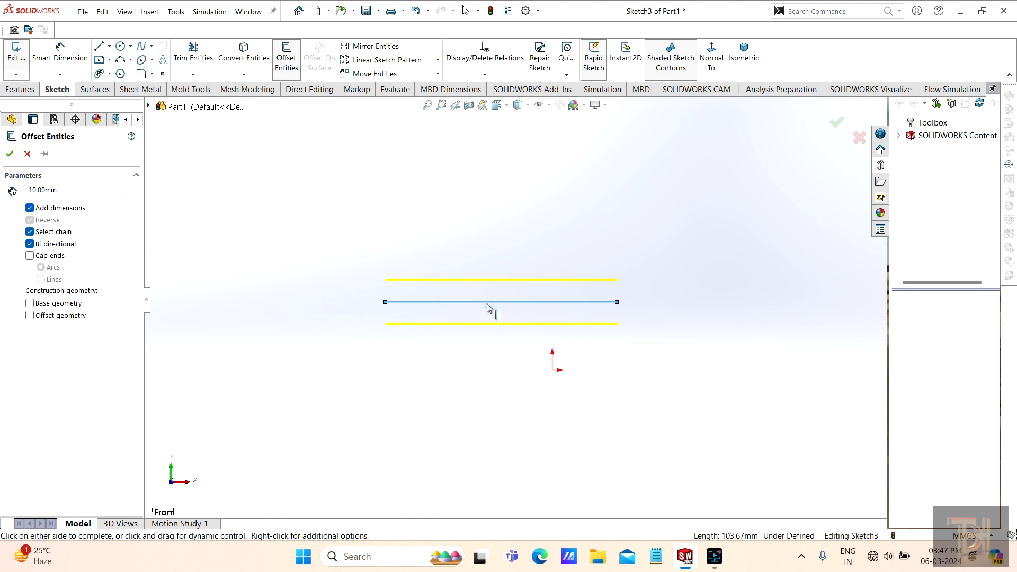
Step: Try capping the ends of the offset with arcs and with lines, and turn the end caps off
{"action": "left_click", "coordinate": [30, 256]}
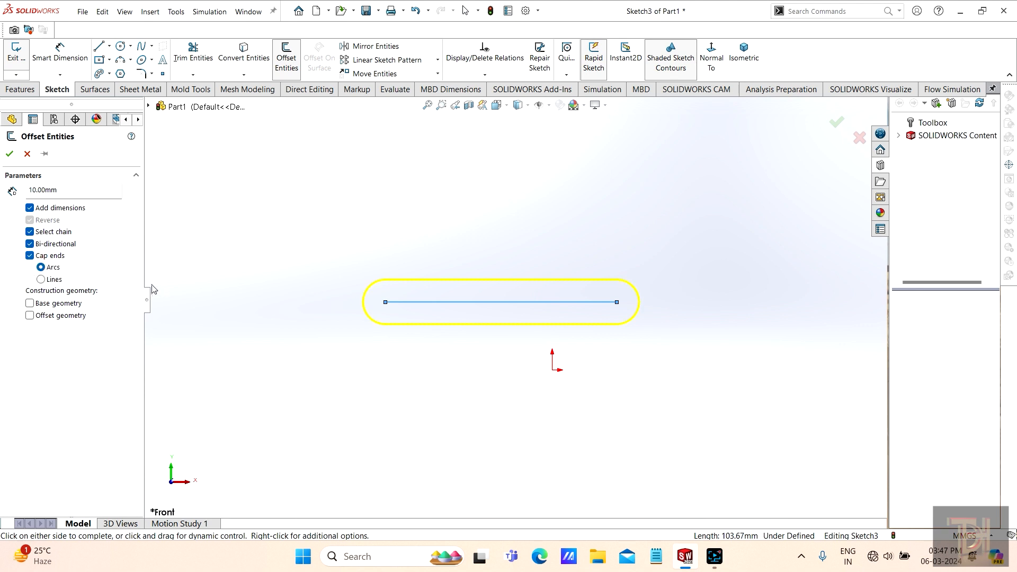
{"action": "left_click", "coordinate": [41, 280]}
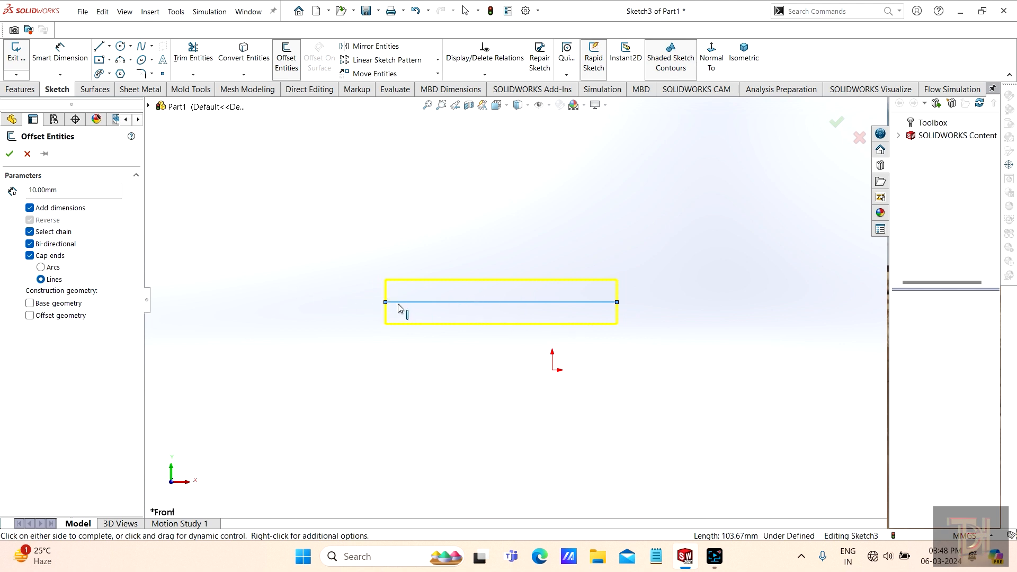
{"action": "left_click", "coordinate": [41, 267]}
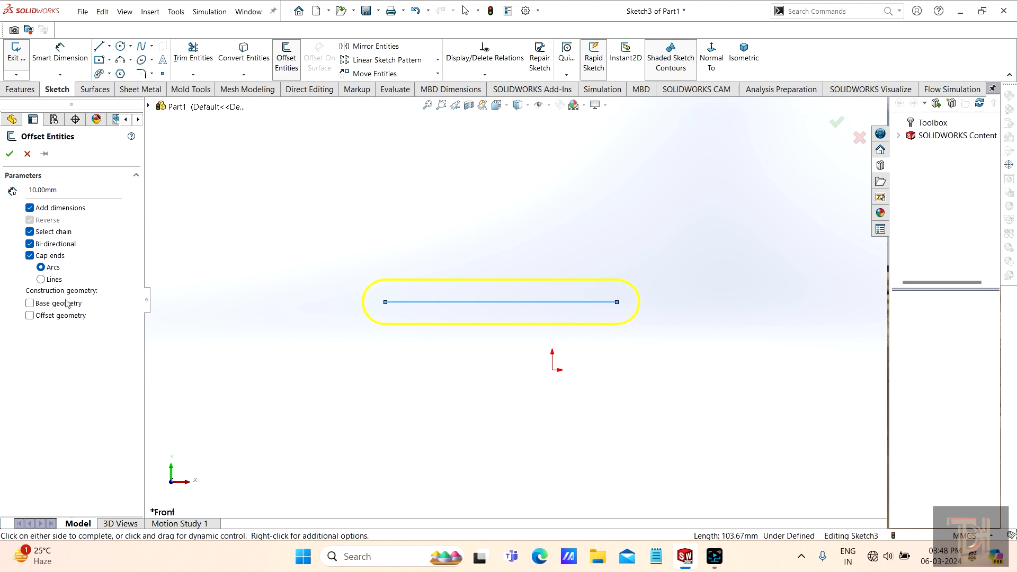
{"action": "left_click", "coordinate": [41, 279]}
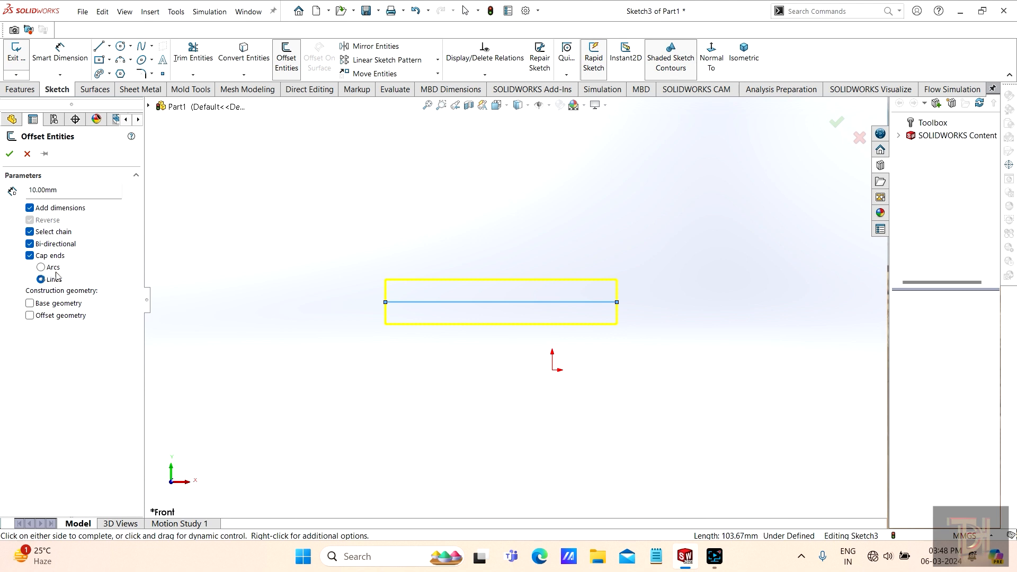
{"action": "left_click", "coordinate": [29, 255]}
Step: Try the construction geometry options for the base and offset lines, and turn both off
{"action": "left_click", "coordinate": [30, 305]}
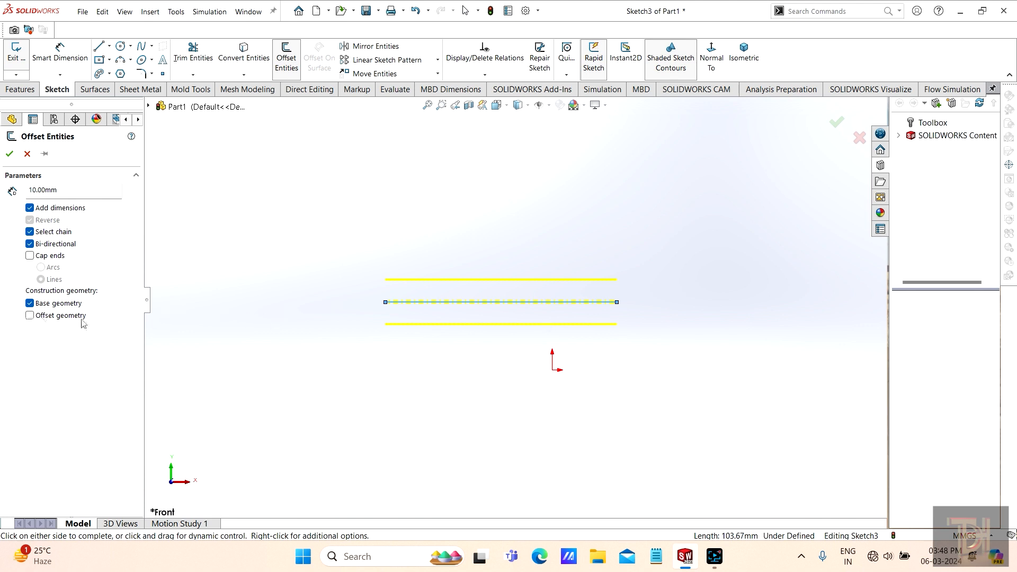
{"action": "left_click", "coordinate": [31, 316]}
{"action": "left_click", "coordinate": [30, 303]}
{"action": "left_click", "coordinate": [30, 315]}
Step: Set the bi-directional offset distance to 30 mm and create the two offset lines
{"action": "left_click", "coordinate": [127, 188]}
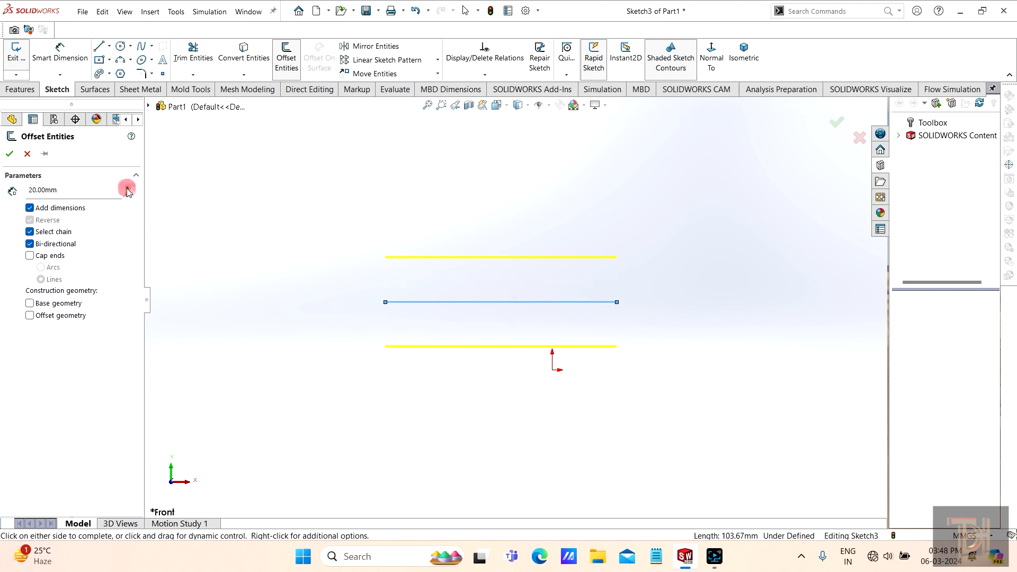
{"action": "left_click", "coordinate": [127, 188]}
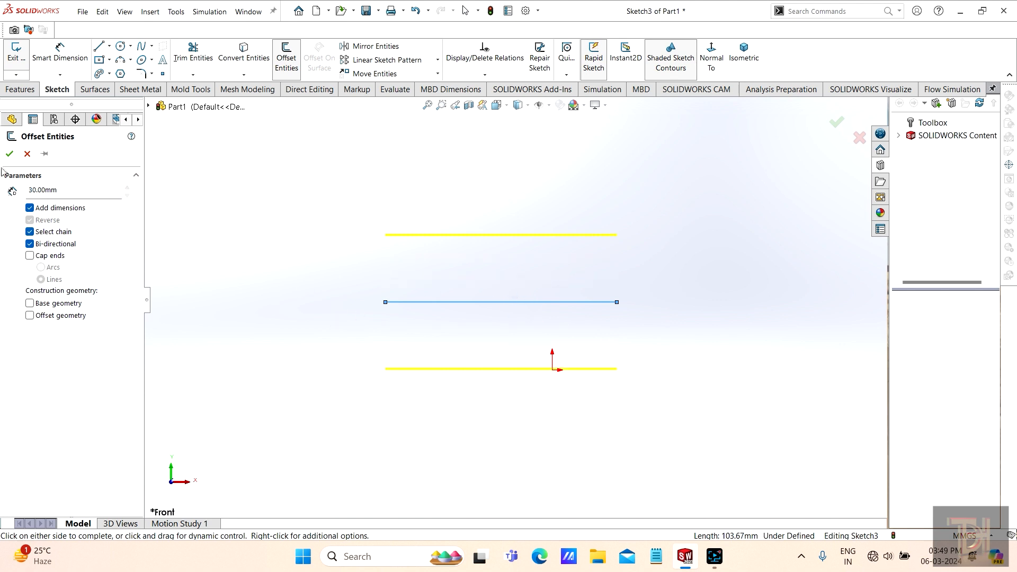
{"action": "left_click", "coordinate": [9, 154]}
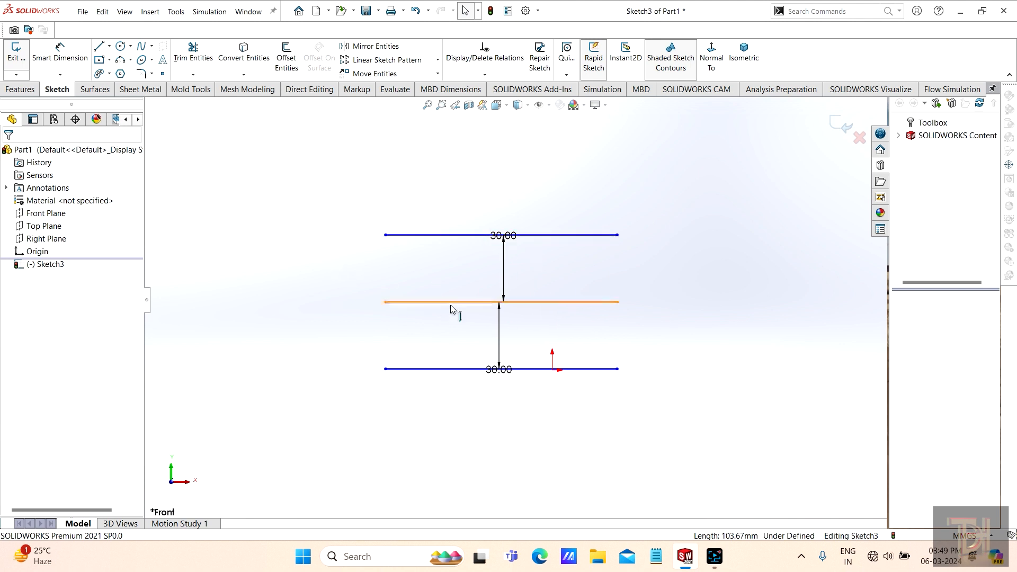
Step: Dimension the length of the middle line and set it to 150 mm
{"action": "left_click", "coordinate": [59, 53]}
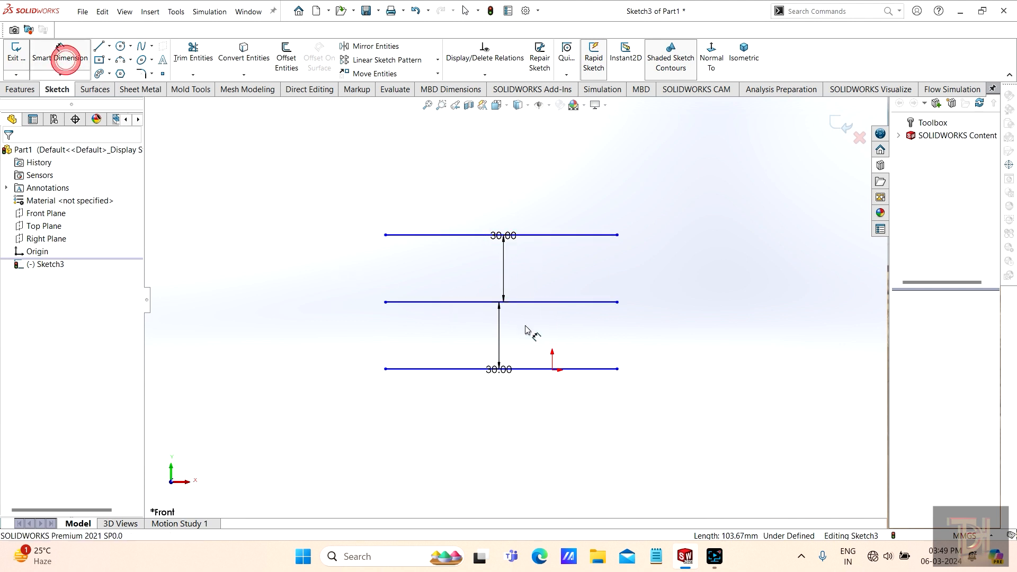
{"action": "left_click", "coordinate": [543, 303]}
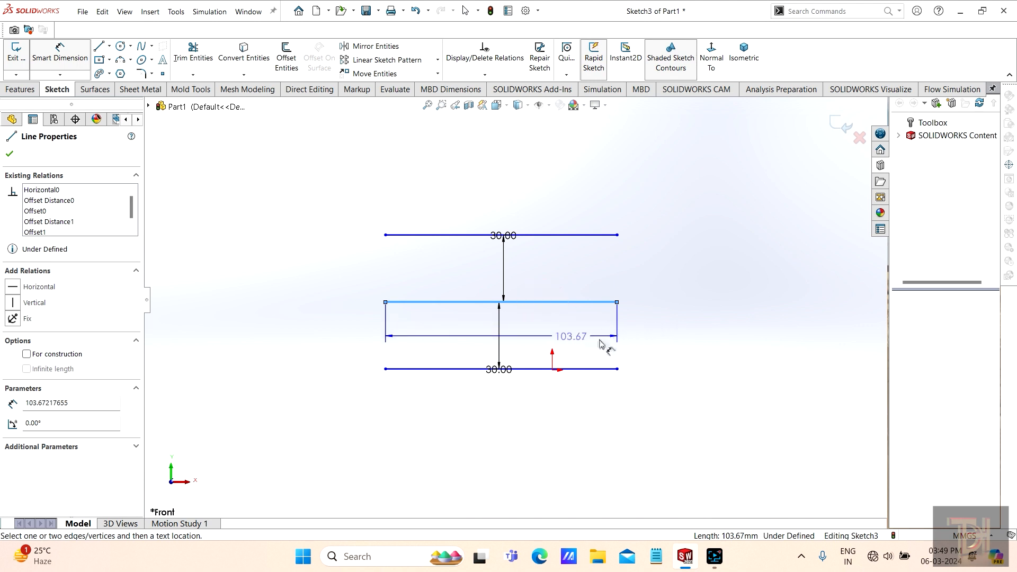
{"action": "left_click", "coordinate": [691, 336]}
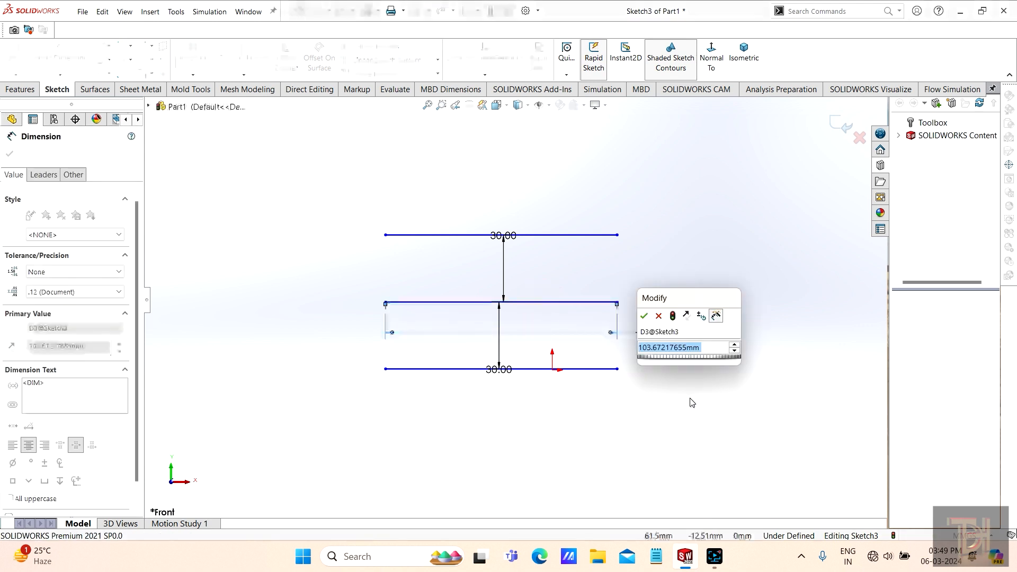
{"action": "type", "text": "150"}
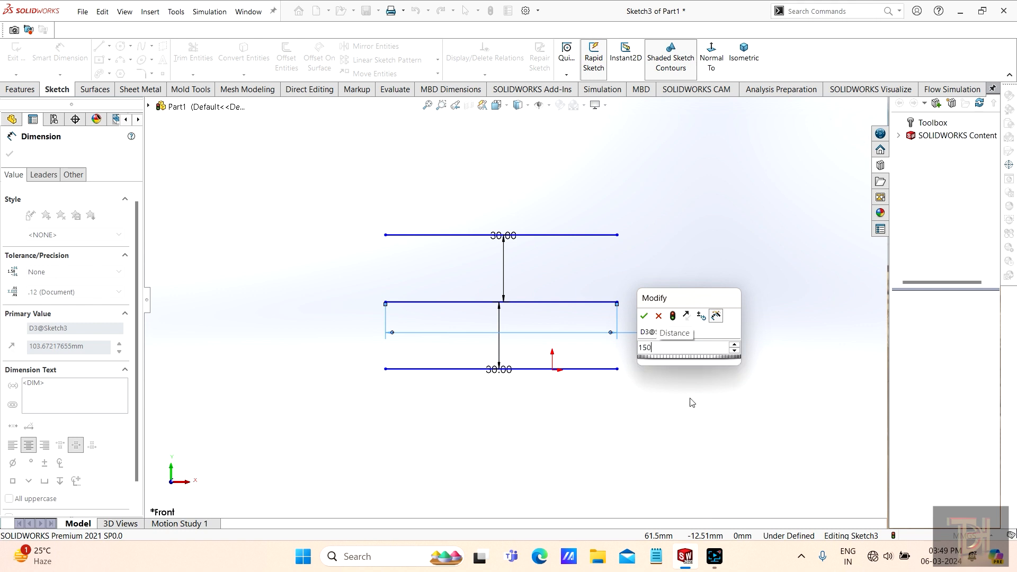
{"action": "key", "text": "Return"}
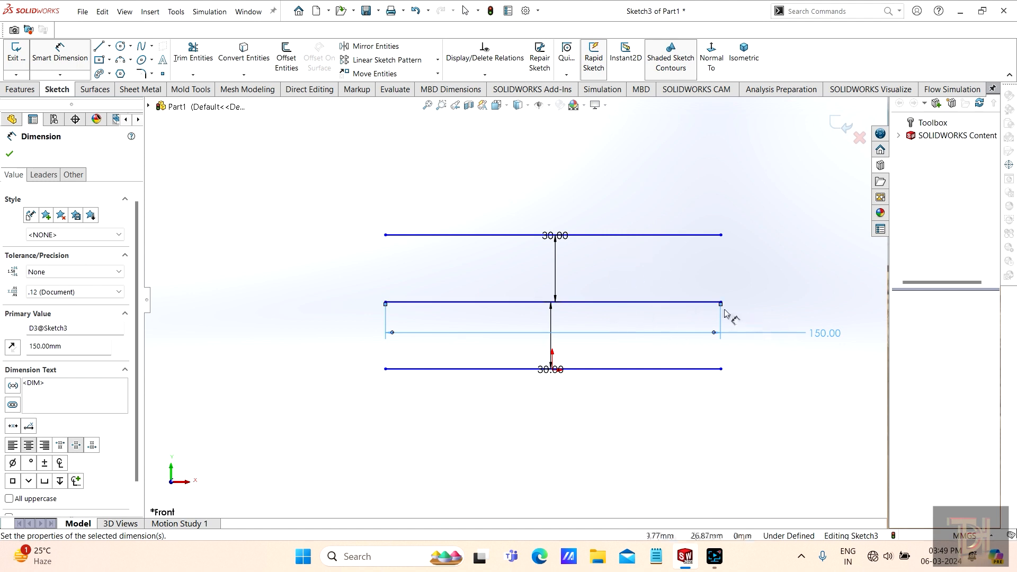
{"action": "scroll", "coordinate": [785, 306], "scroll_direction": "down", "scroll_amount": 2}
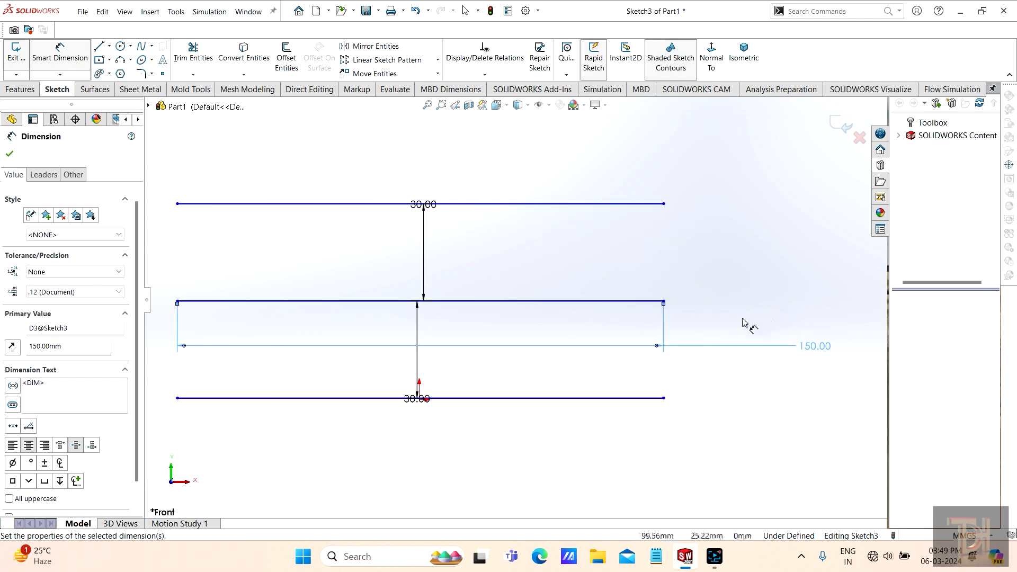
{"action": "scroll", "coordinate": [743, 319], "scroll_direction": "up", "scroll_amount": 2}
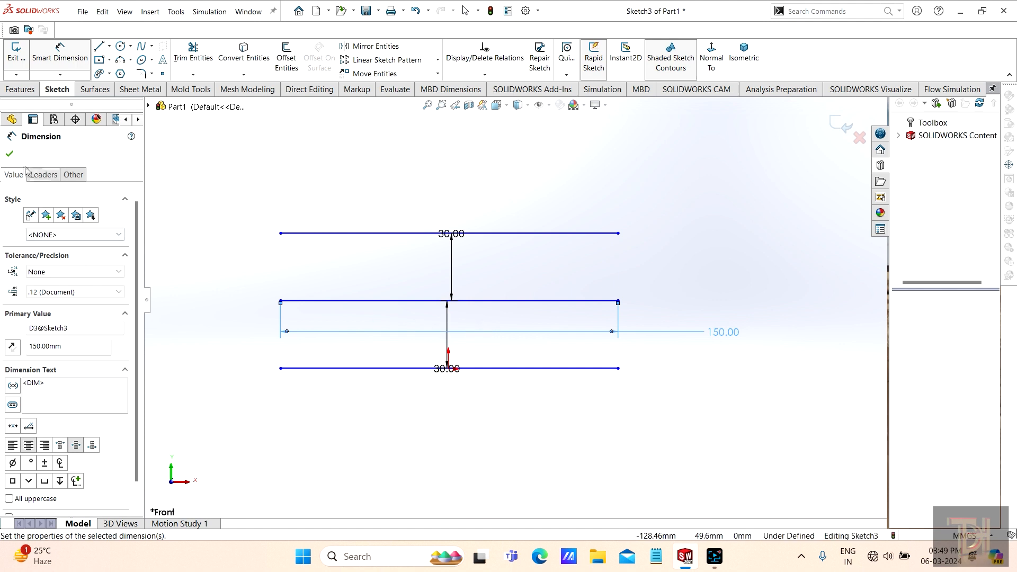
{"action": "left_click", "coordinate": [9, 154]}
Step: Sketch a center rectangle with construction diagonals in the empty area above the three lines
{"action": "scroll", "coordinate": [545, 368], "scroll_direction": "up", "scroll_amount": 3}
{"action": "scroll", "coordinate": [538, 263], "scroll_direction": "down", "scroll_amount": 1}
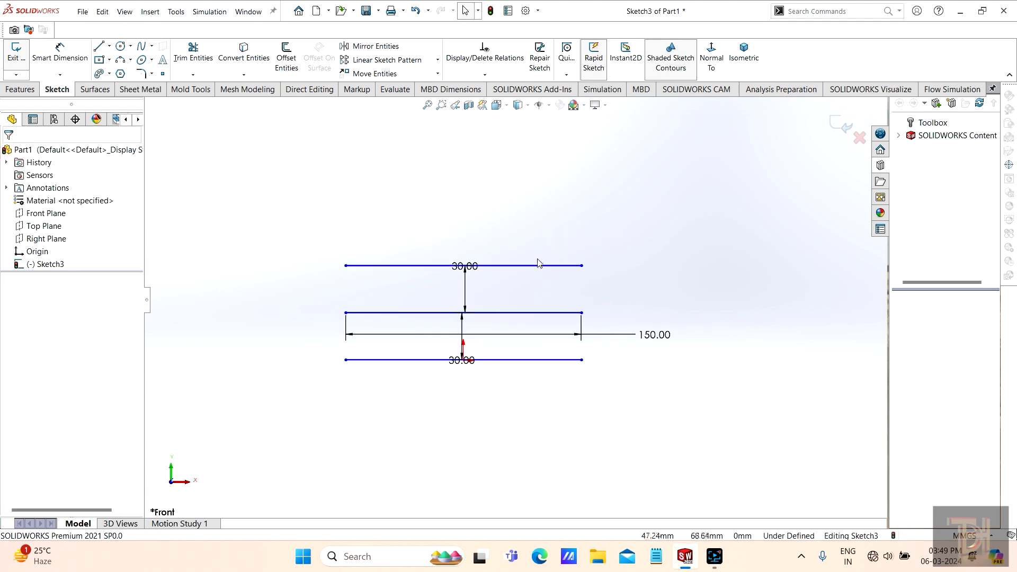
{"action": "scroll", "coordinate": [481, 293], "scroll_direction": "up", "scroll_amount": 1}
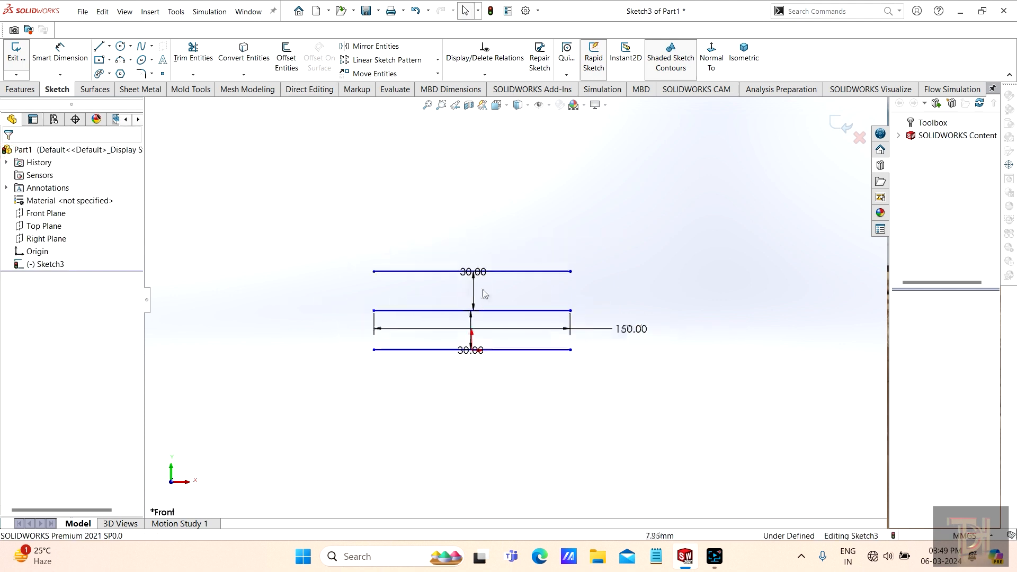
{"action": "scroll", "coordinate": [503, 244], "scroll_direction": "down", "scroll_amount": 1}
{"action": "scroll", "coordinate": [503, 244], "scroll_direction": "up", "scroll_amount": 1}
{"action": "left_click", "coordinate": [99, 59]}
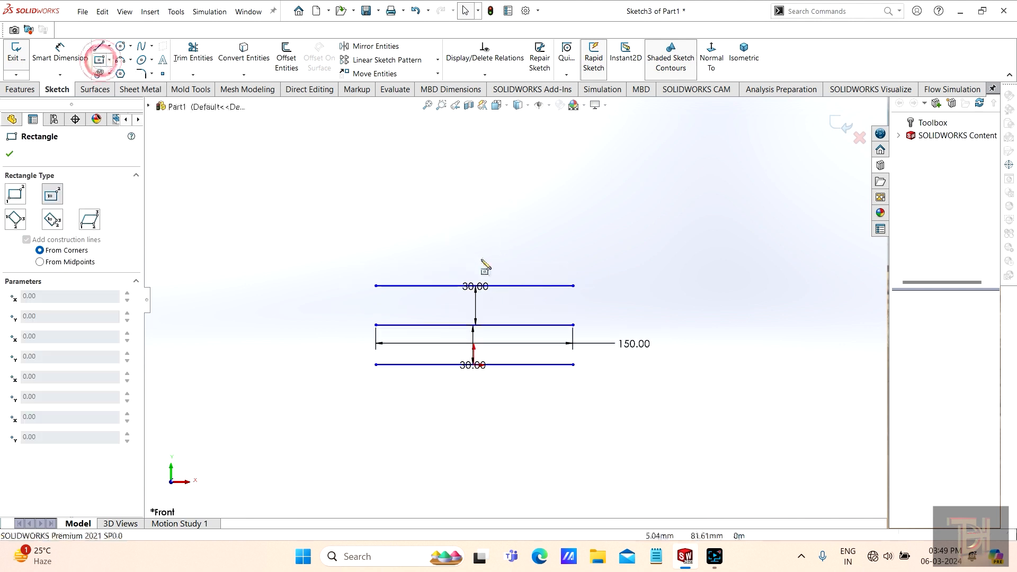
{"action": "scroll", "coordinate": [483, 210], "scroll_direction": "up", "scroll_amount": 1}
{"action": "left_click", "coordinate": [481, 202]}
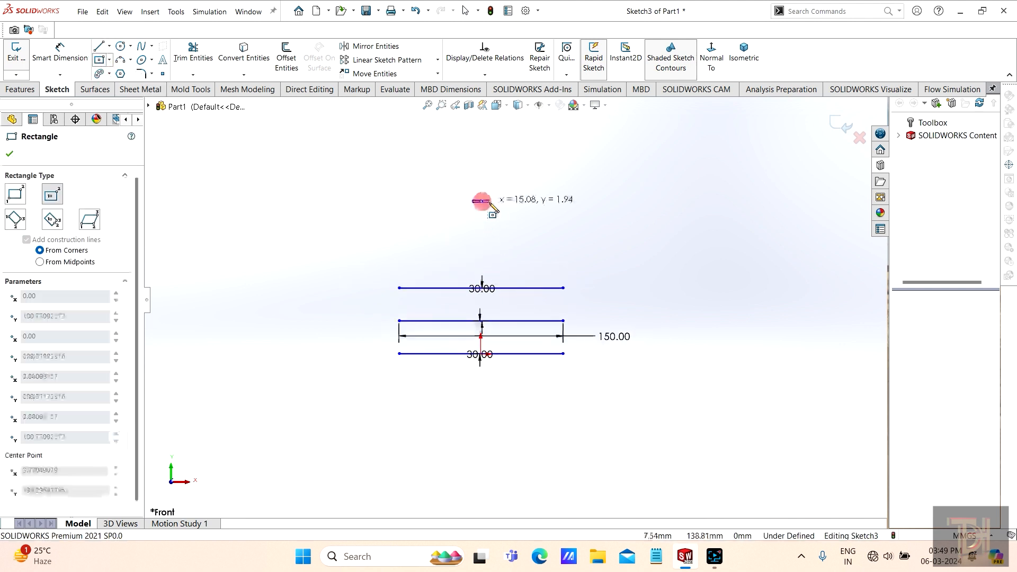
{"action": "left_click", "coordinate": [509, 182]}
{"action": "right_click", "coordinate": [555, 192]}
{"action": "left_click", "coordinate": [586, 197]}
Step: Start a bi-directional offset of the rectangle's edge chain with a distance of 10 mm
{"action": "scroll", "coordinate": [532, 182], "scroll_direction": "down", "scroll_amount": 3}
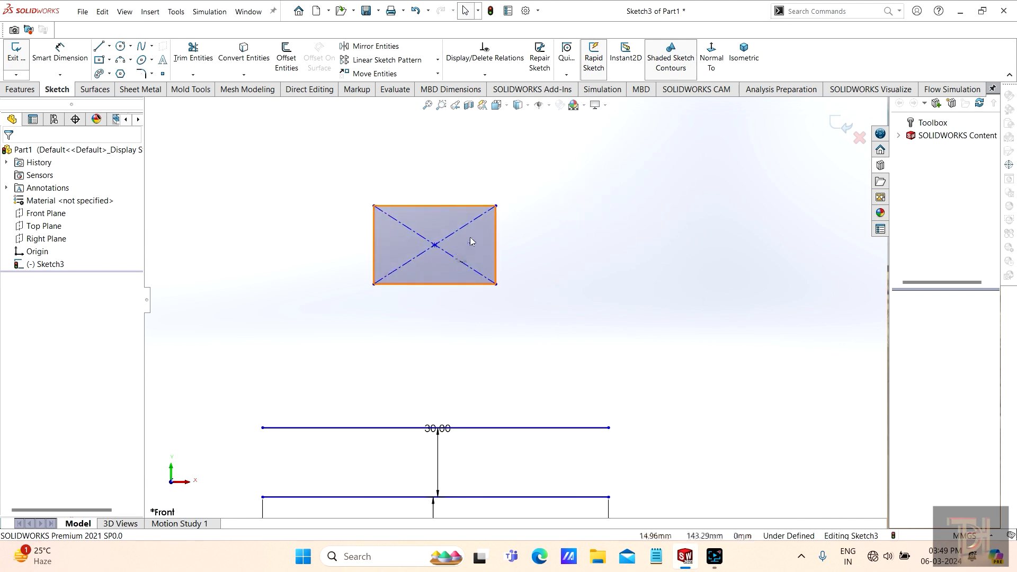
{"action": "left_click", "coordinate": [285, 53]}
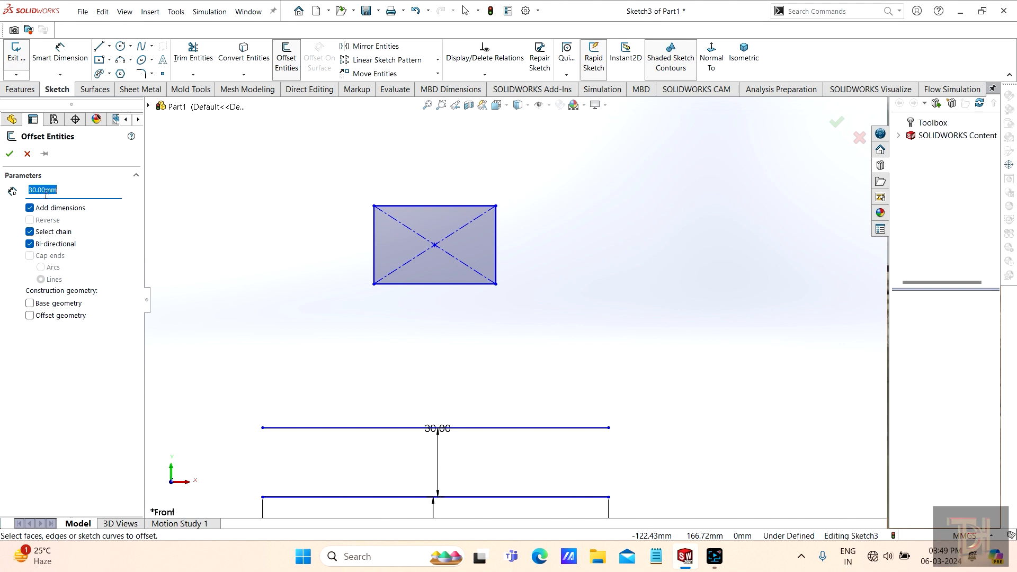
{"action": "left_click", "coordinate": [127, 195]}
{"action": "left_click", "coordinate": [127, 196]}
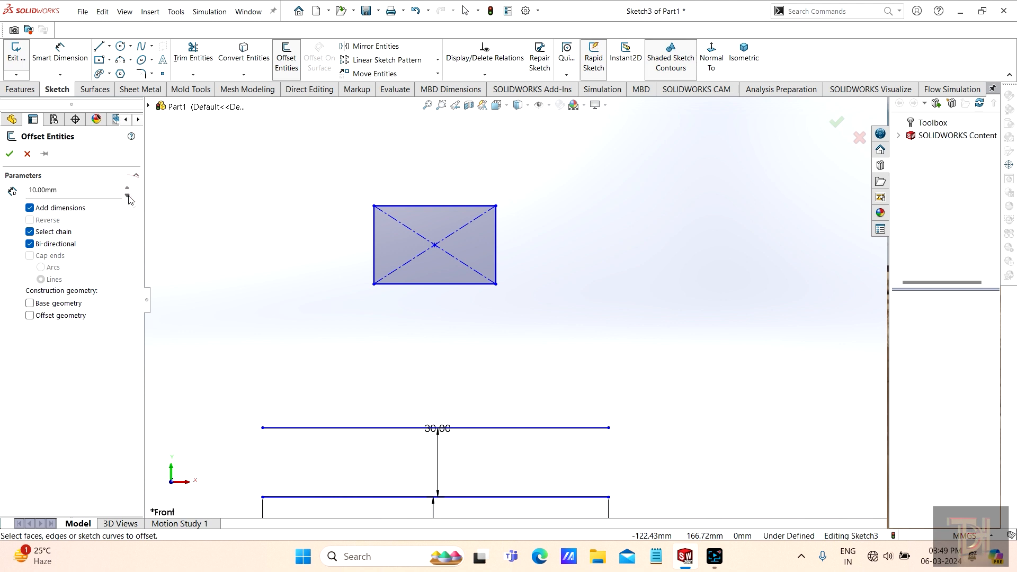
{"action": "left_click", "coordinate": [428, 204]}
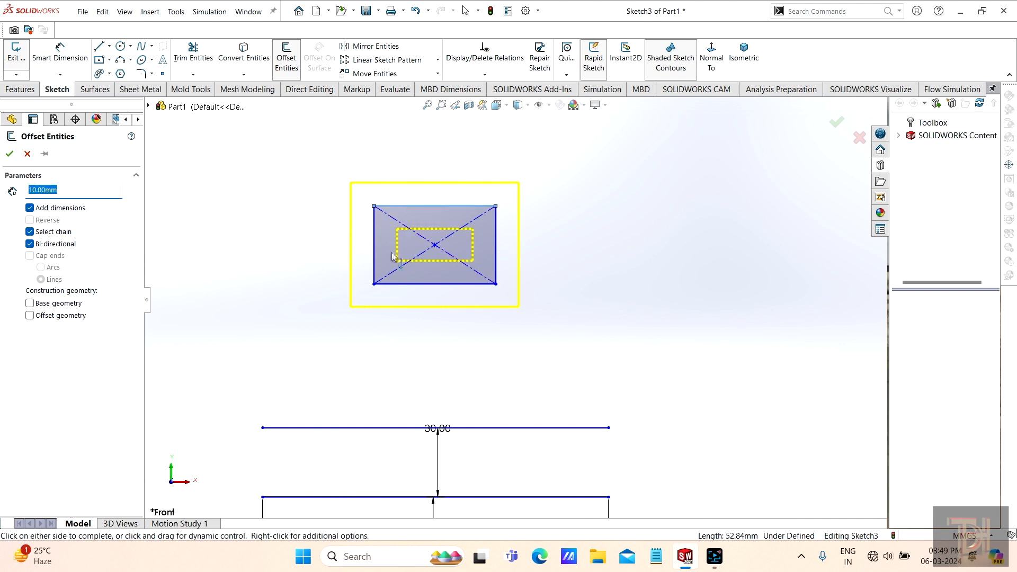
Step: Turn off the bi-directional option and reverse the rectangle's offset so it goes inward
{"action": "left_click", "coordinate": [29, 244]}
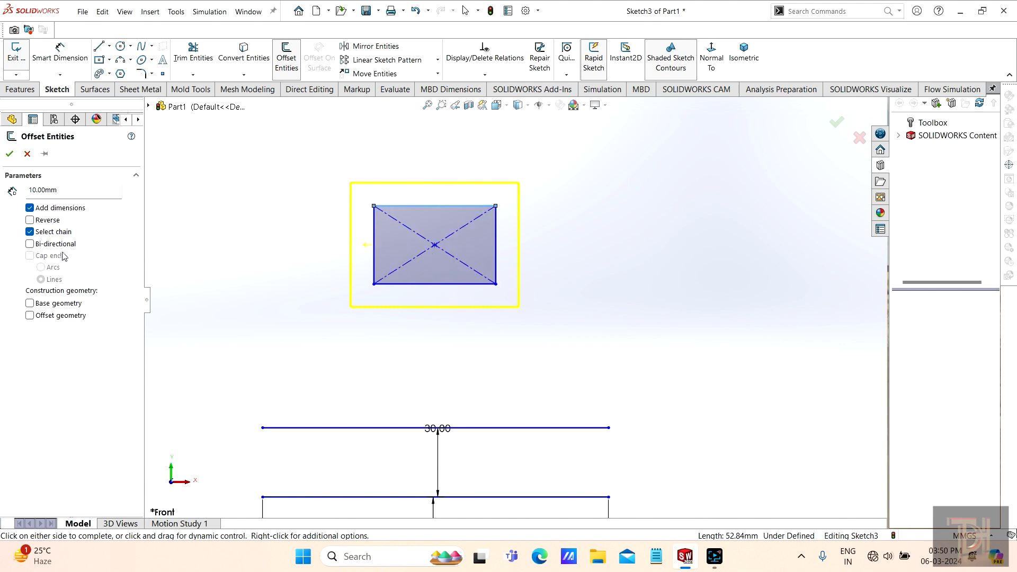
{"action": "left_click", "coordinate": [34, 221]}
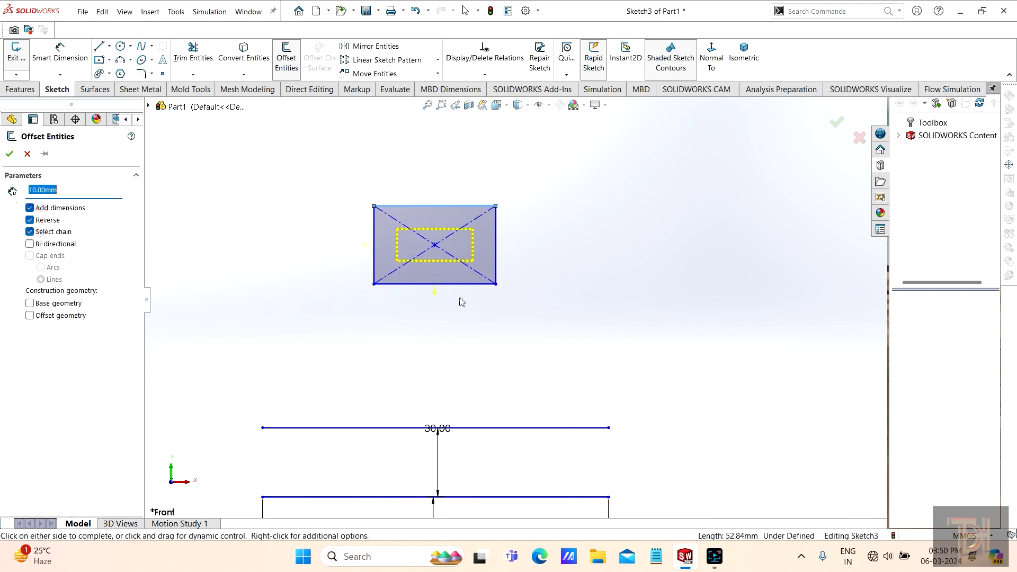
{"action": "scroll", "coordinate": [433, 247], "scroll_direction": "down", "scroll_amount": 3}
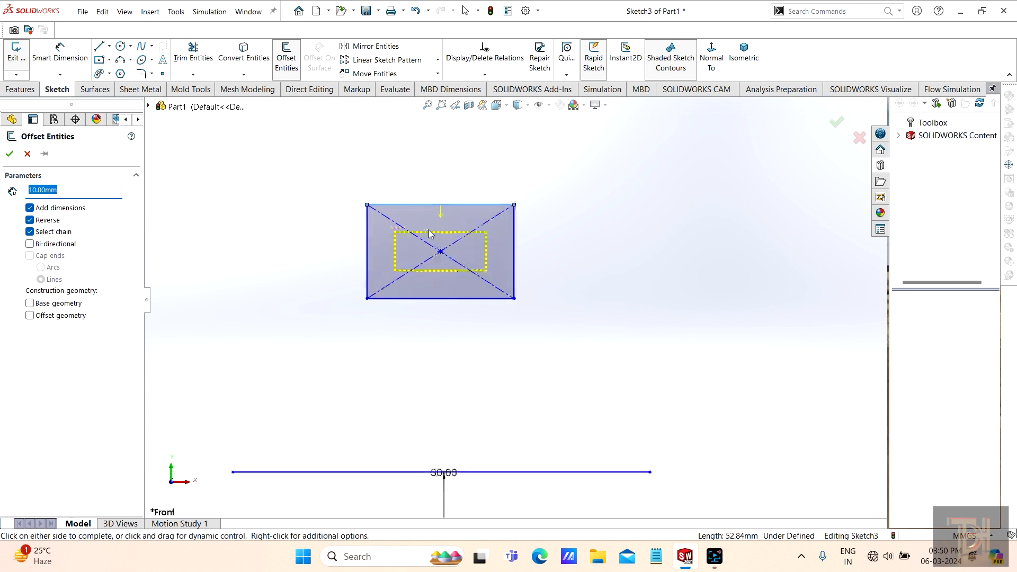
{"action": "scroll", "coordinate": [501, 282], "scroll_direction": "up", "scroll_amount": 2}
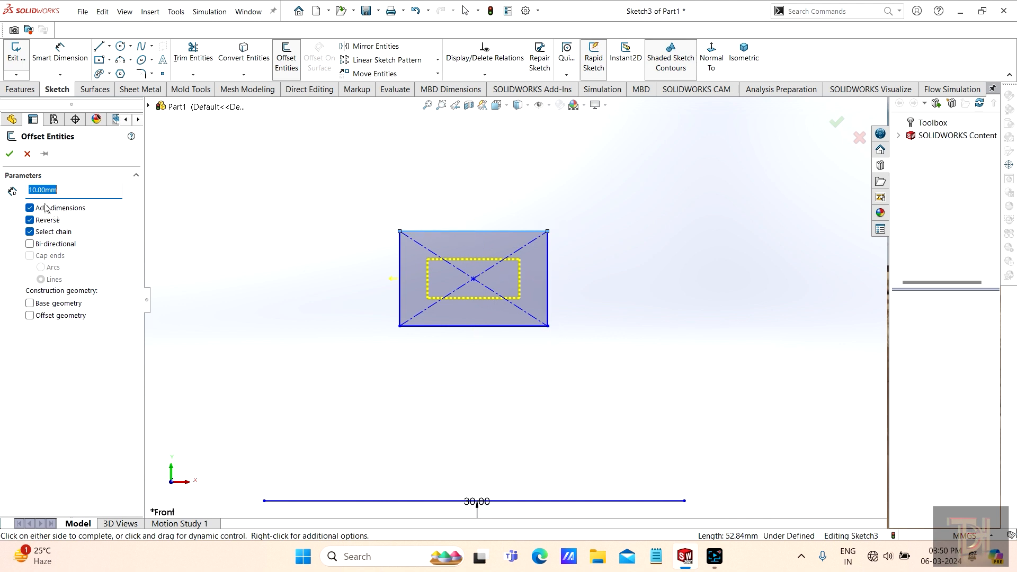
Step: Set the offset distance to 20 mm, turn off Reverse, and create a one-sided outward offset of the rectangle
{"action": "left_click", "coordinate": [127, 188]}
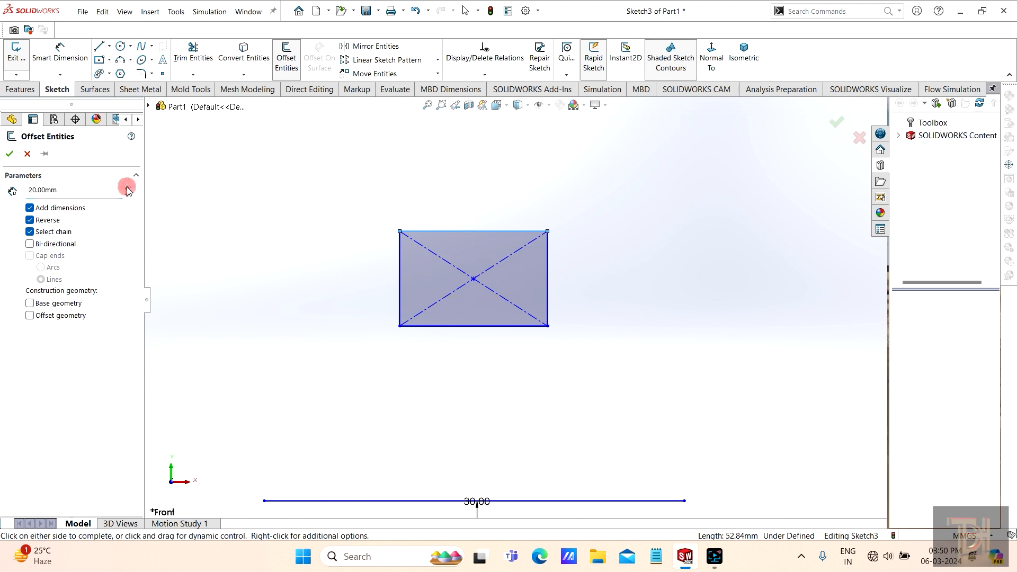
{"action": "left_click", "coordinate": [30, 220]}
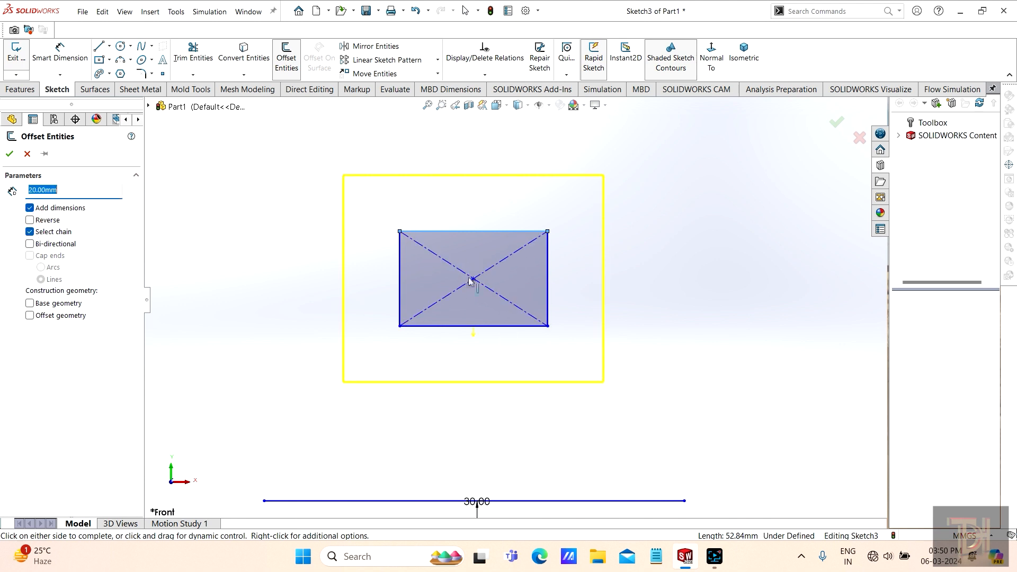
{"action": "scroll", "coordinate": [522, 297], "scroll_direction": "up", "scroll_amount": 1}
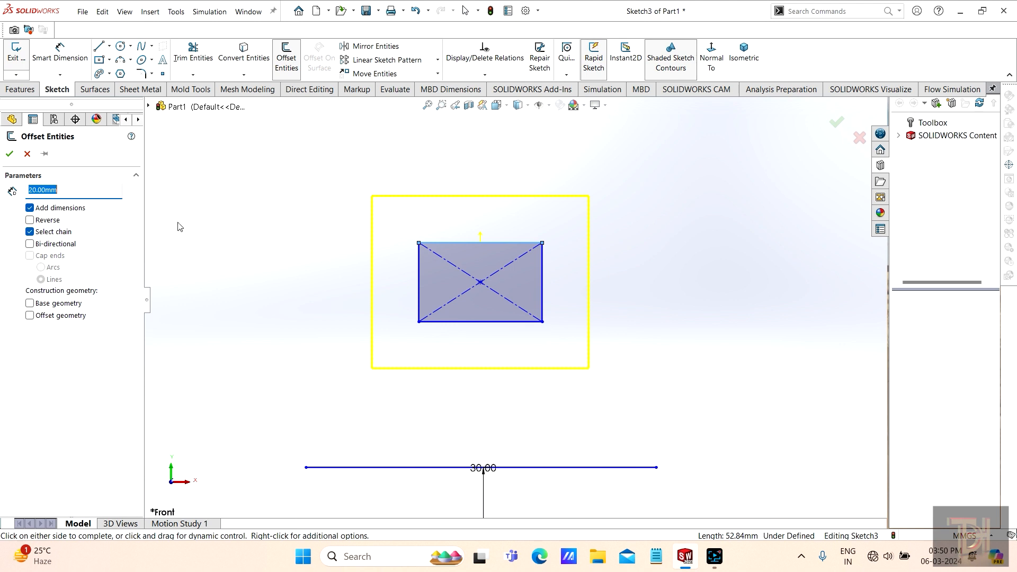
{"action": "scroll", "coordinate": [550, 314], "scroll_direction": "up", "scroll_amount": 1}
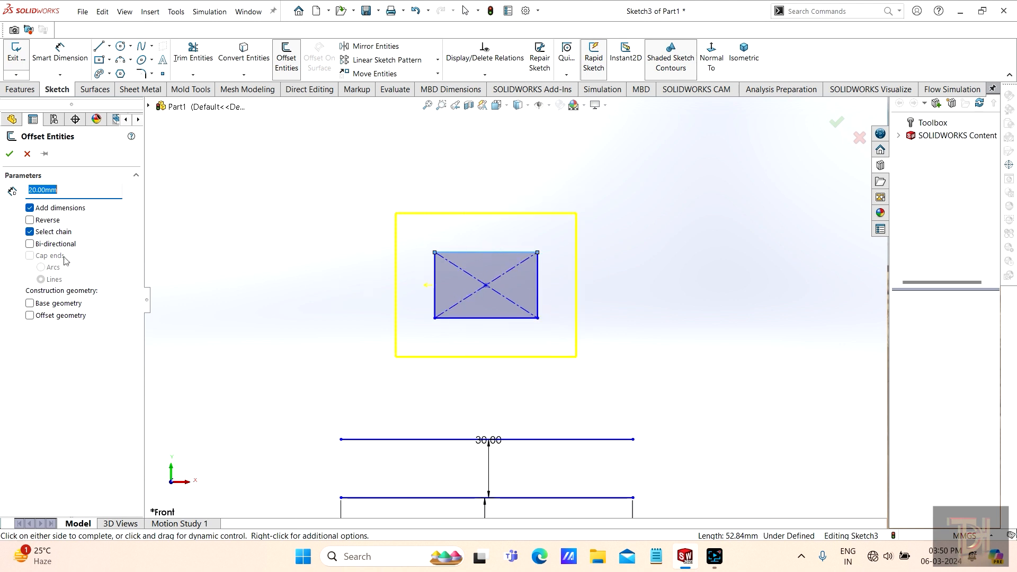
{"action": "left_click", "coordinate": [29, 244]}
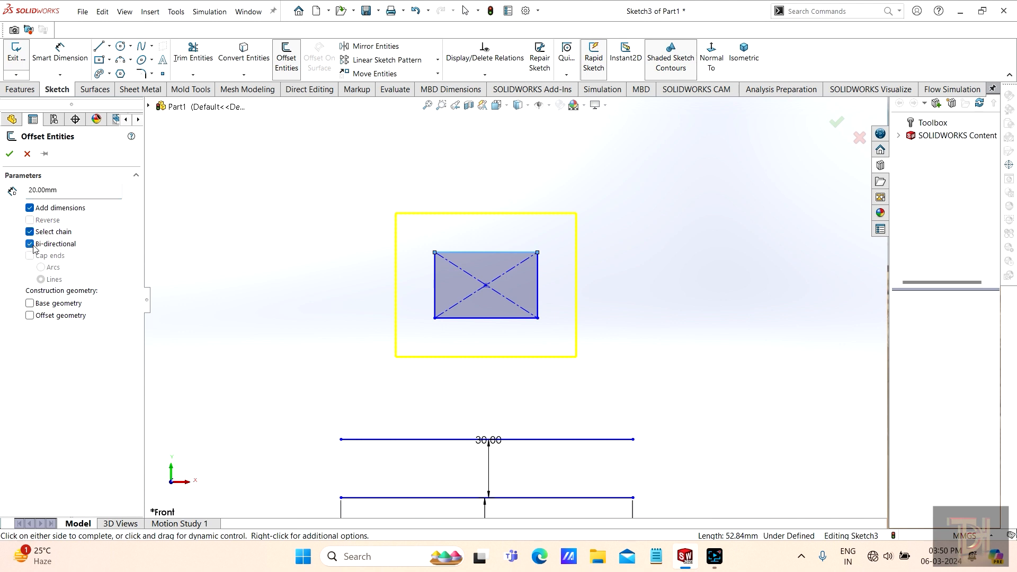
{"action": "left_click", "coordinate": [29, 244]}
{"action": "left_click", "coordinate": [9, 154]}
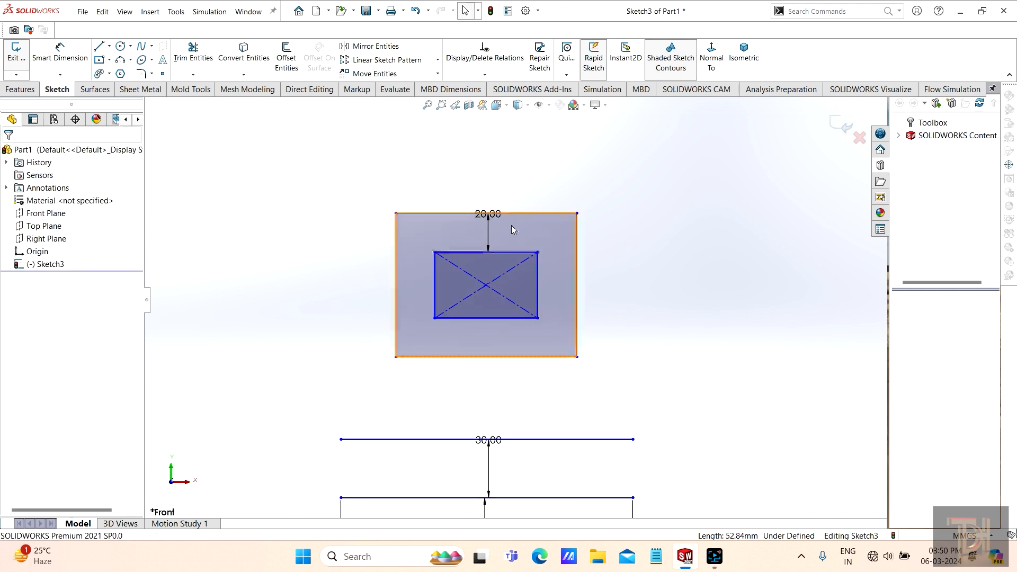
Step: Offset the outer rectangle outward by 20 mm to create a third nested rectangle
{"action": "scroll", "coordinate": [583, 312], "scroll_direction": "up", "scroll_amount": 1}
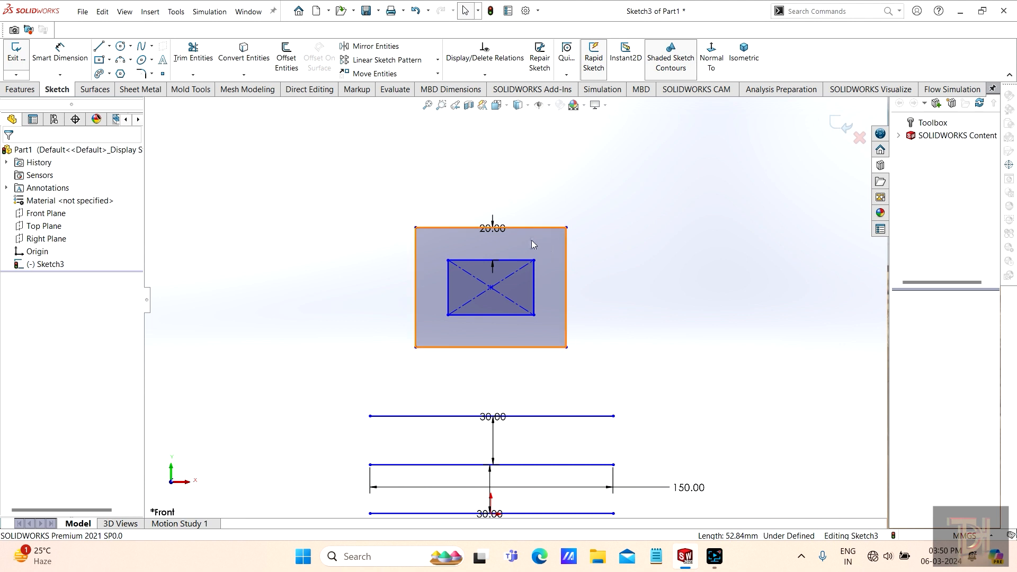
{"action": "left_click", "coordinate": [283, 68]}
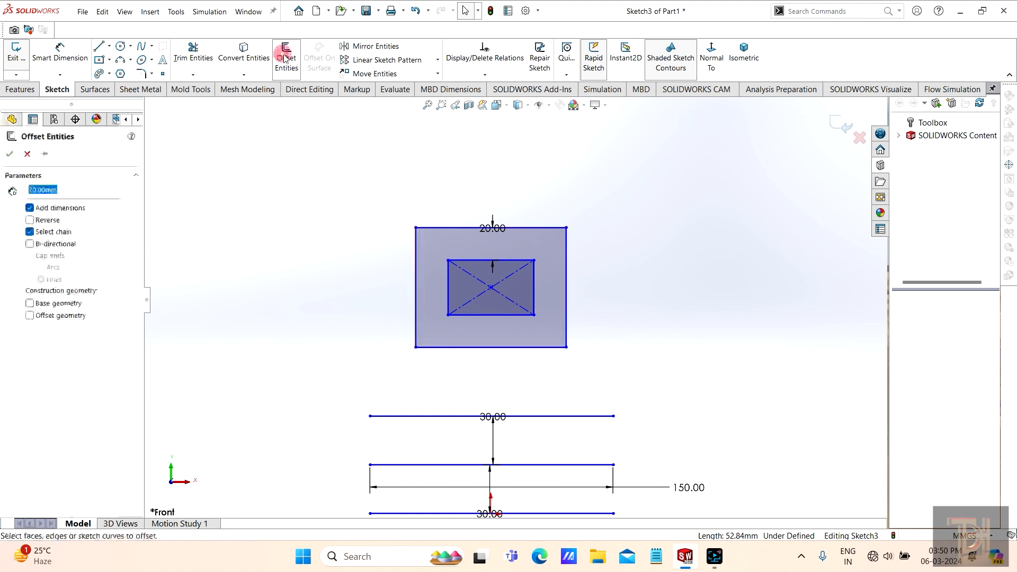
{"action": "left_click", "coordinate": [526, 227]}
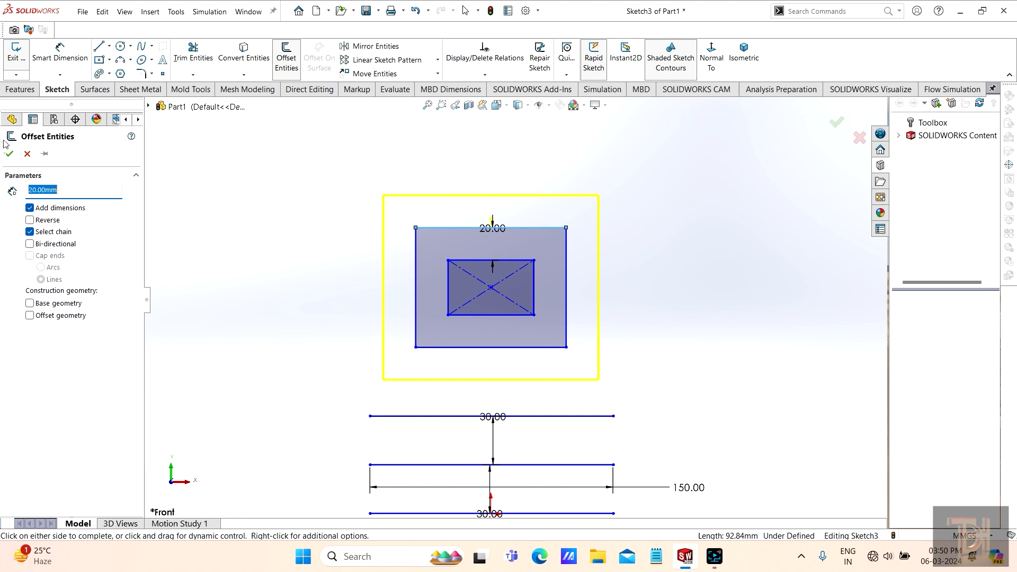
{"action": "left_click", "coordinate": [9, 155]}
{"action": "scroll", "coordinate": [582, 328], "scroll_direction": "up", "scroll_amount": 2}
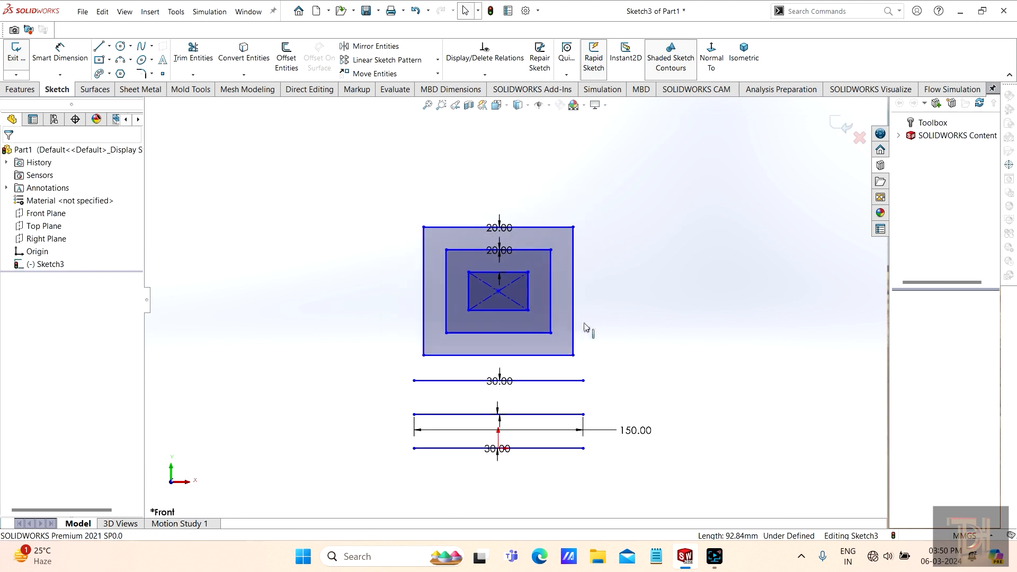
{"action": "scroll", "coordinate": [572, 291], "scroll_direction": "down", "scroll_amount": 1}
{"action": "scroll", "coordinate": [609, 325], "scroll_direction": "up", "scroll_amount": 1}
{"action": "scroll", "coordinate": [509, 286], "scroll_direction": "down", "scroll_amount": 2}
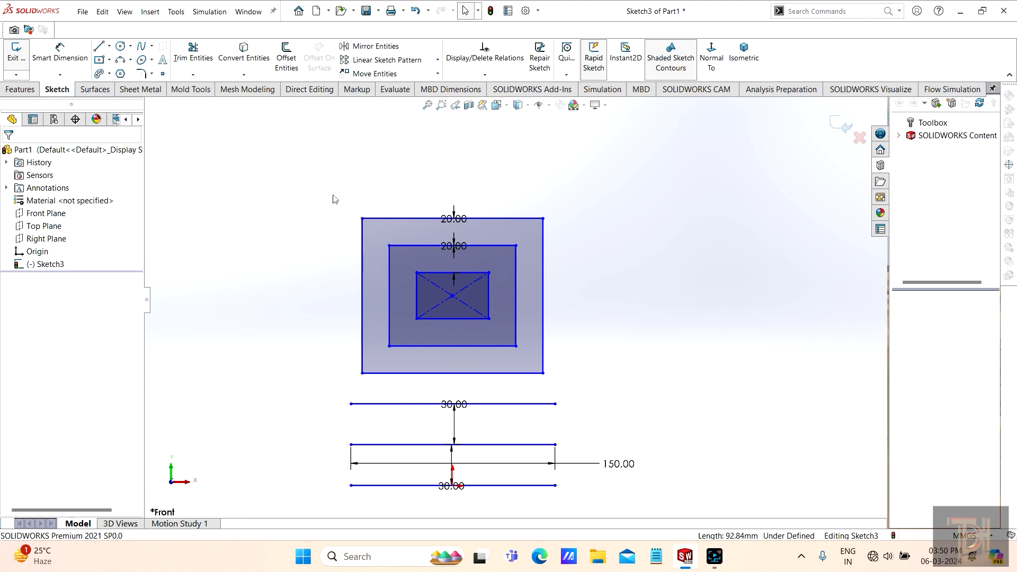
Step: Extrude the nested rectangles and the three lines as surfaces with a blind depth of 111 mm
{"action": "left_click", "coordinate": [92, 90]}
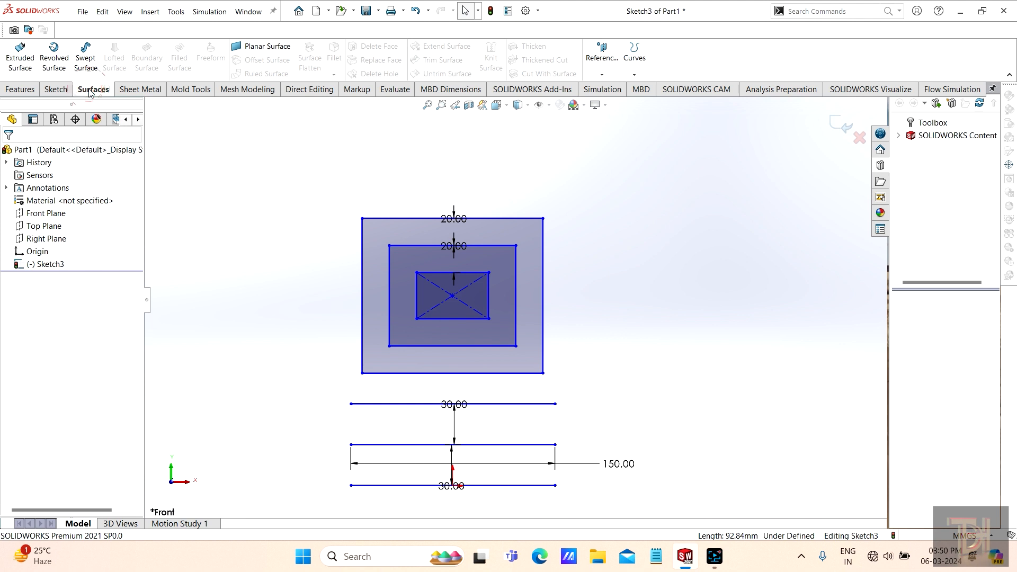
{"action": "left_click", "coordinate": [496, 217]}
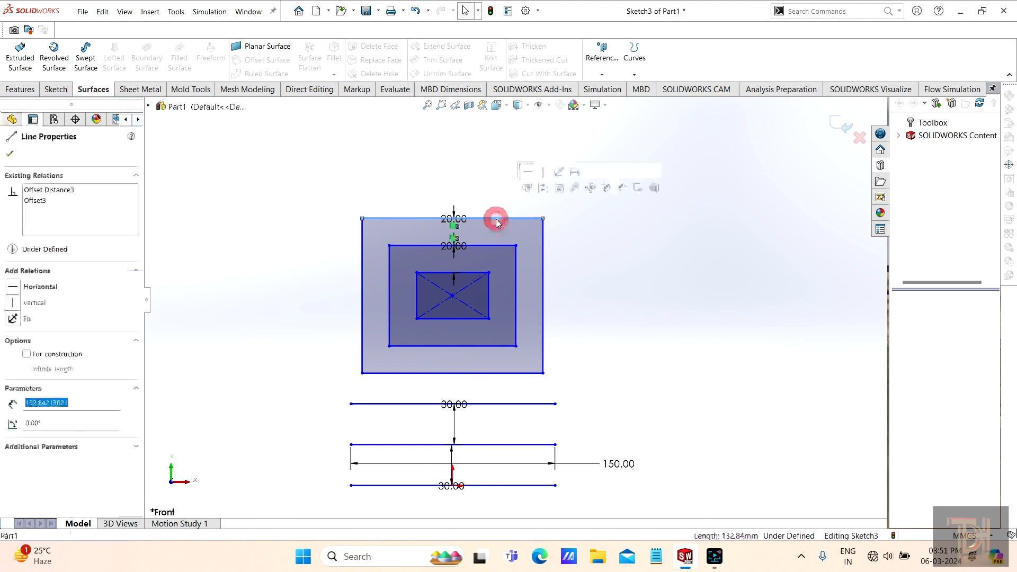
{"action": "scroll", "coordinate": [565, 266], "scroll_direction": "up", "scroll_amount": 1}
{"action": "middle_click_drag", "start_coordinate": [567, 267], "coordinate": [514, 329]}
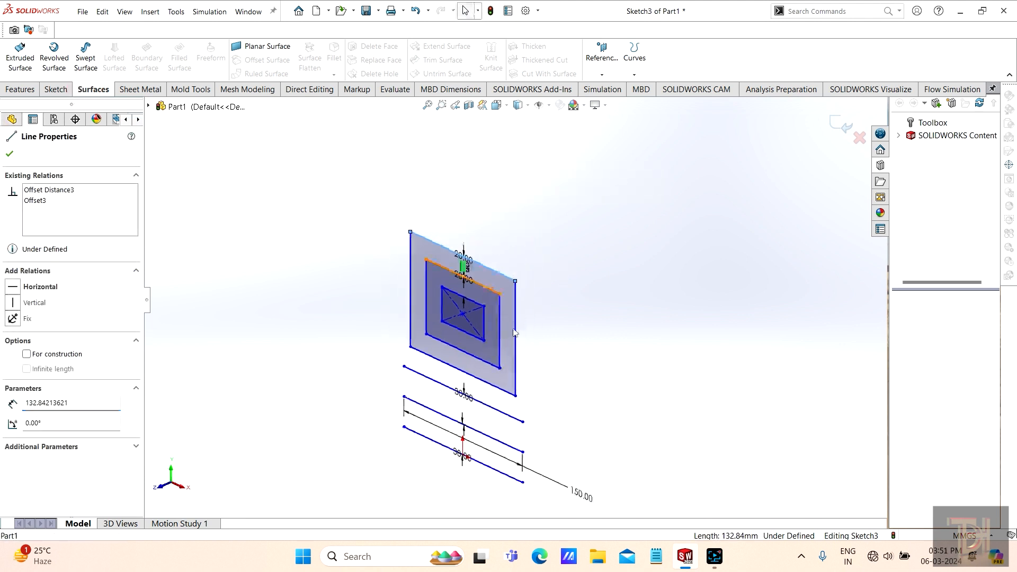
{"action": "scroll", "coordinate": [462, 275], "scroll_direction": "down", "scroll_amount": 2}
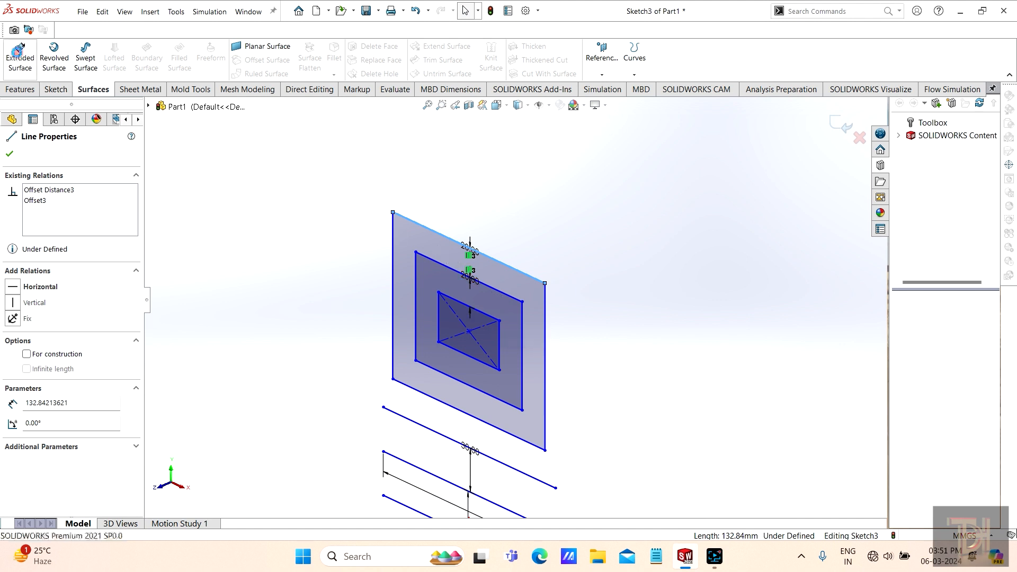
{"action": "left_click", "coordinate": [18, 55]}
{"action": "scroll", "coordinate": [576, 404], "scroll_direction": "up", "scroll_amount": 3}
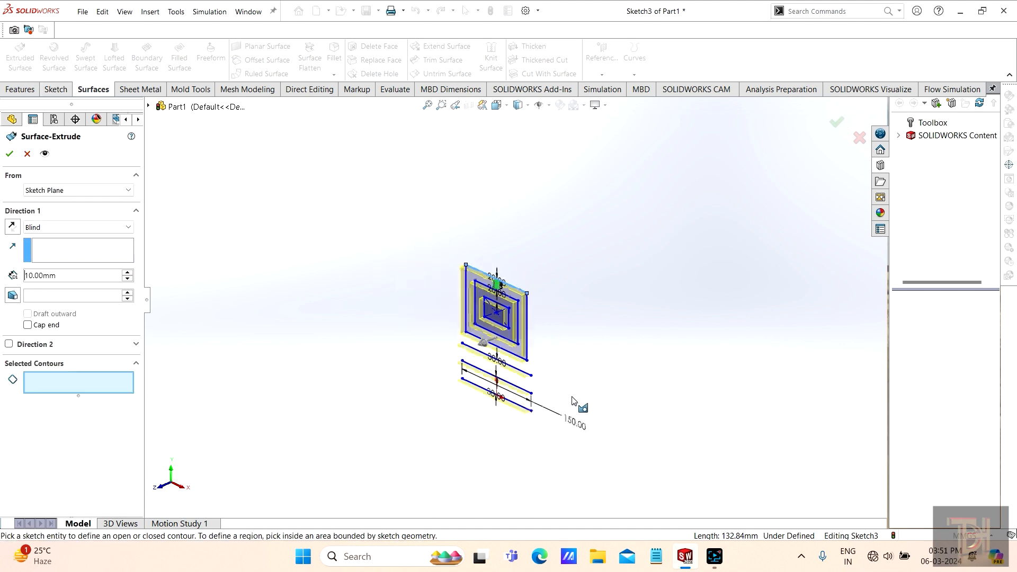
{"action": "scroll", "coordinate": [567, 418], "scroll_direction": "down", "scroll_amount": 2}
{"action": "scroll", "coordinate": [508, 282], "scroll_direction": "up", "scroll_amount": 1}
{"action": "scroll", "coordinate": [449, 247], "scroll_direction": "down", "scroll_amount": 1}
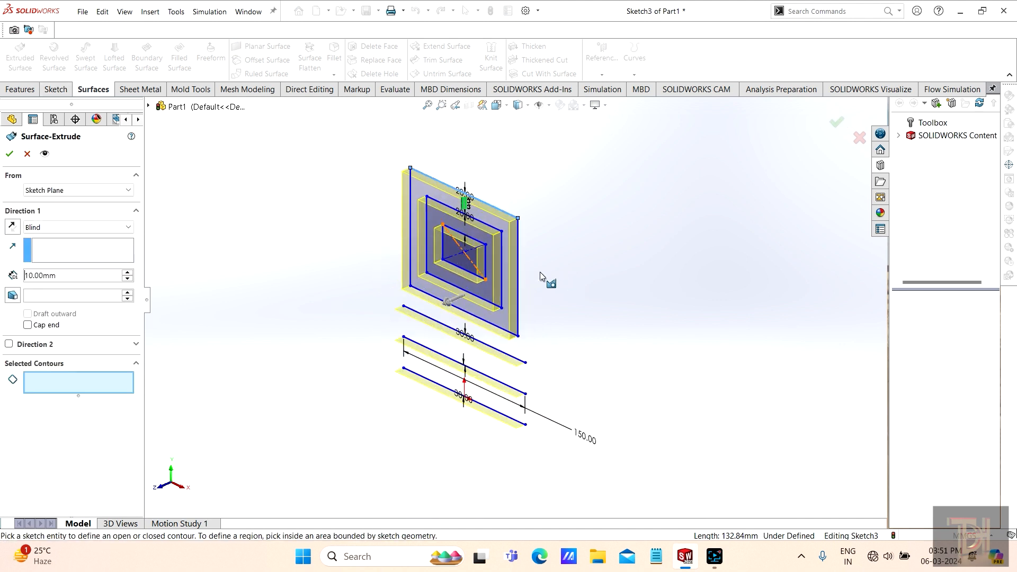
{"action": "scroll", "coordinate": [464, 274], "scroll_direction": "down", "scroll_amount": 1}
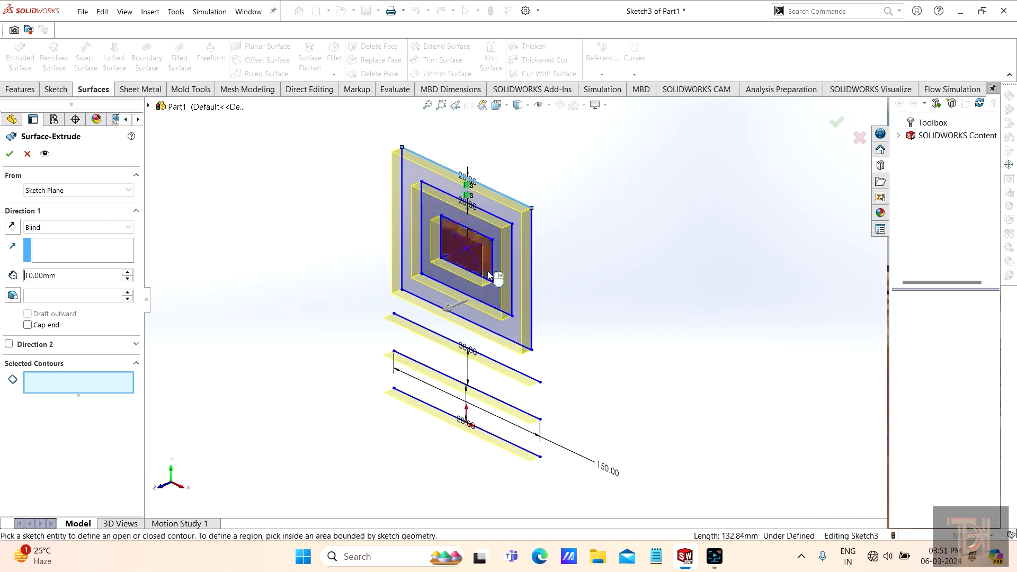
{"action": "mouse_move", "coordinate": [449, 306]}
{"action": "left_mouse_down"}
{"action": "mouse_move", "coordinate": [329, 335]}
{"action": "mouse_move", "coordinate": [346, 353]}
{"action": "left_mouse_up"}
{"action": "left_click", "coordinate": [10, 153]}
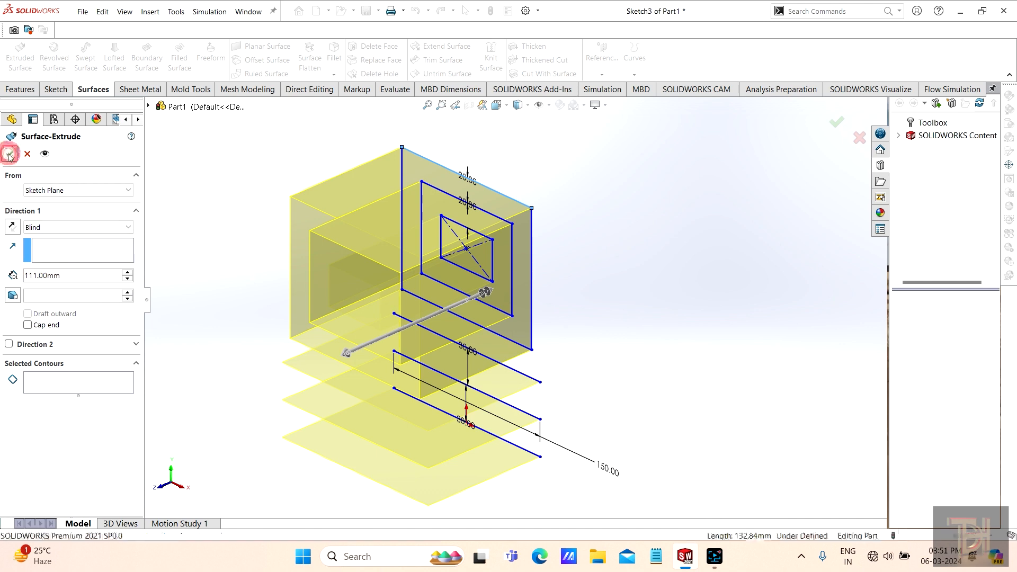
{"action": "right_click", "coordinate": [644, 249]}
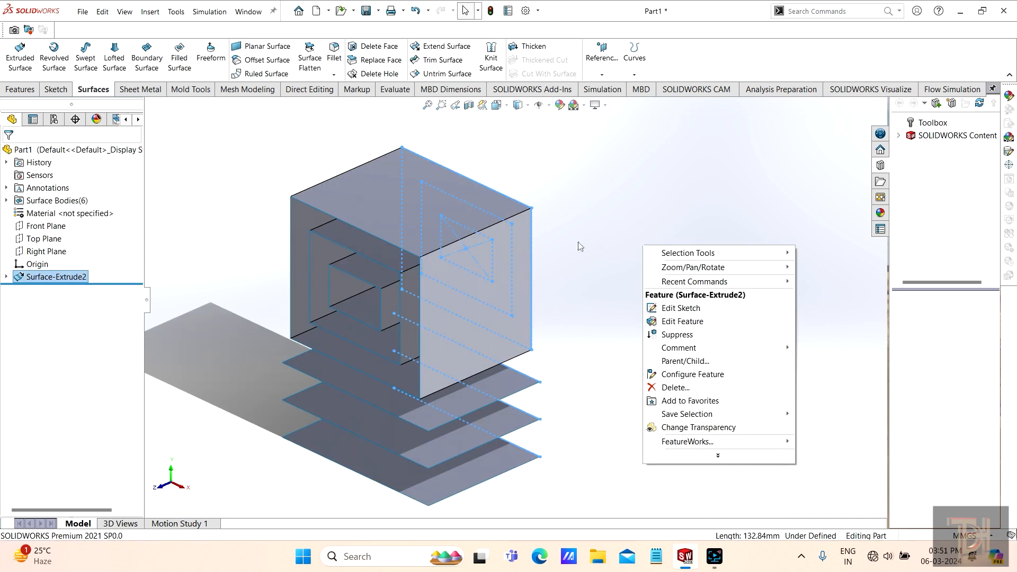
{"action": "left_click", "coordinate": [606, 263]}
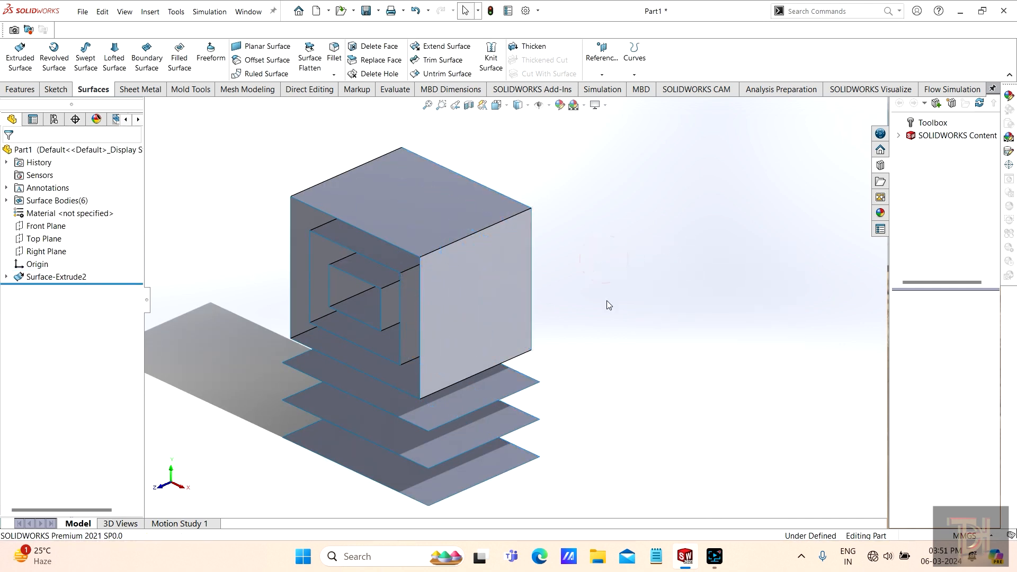
Step: Start Offset On Surface with the top face of the outermost extruded box as the face to offset
{"action": "middle_click_drag", "start_coordinate": [606, 300], "coordinate": [490, 318]}
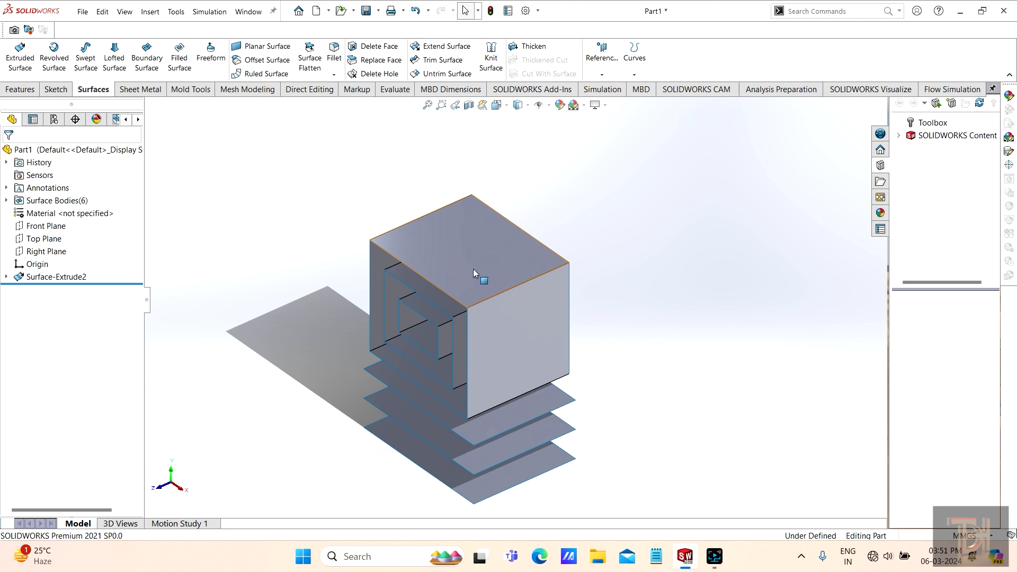
{"action": "scroll", "coordinate": [475, 266], "scroll_direction": "down", "scroll_amount": 1}
{"action": "scroll", "coordinate": [510, 300], "scroll_direction": "up", "scroll_amount": 2}
{"action": "middle_click_drag", "start_coordinate": [502, 295], "coordinate": [496, 266]}
{"action": "scroll", "coordinate": [583, 303], "scroll_direction": "down", "scroll_amount": 2}
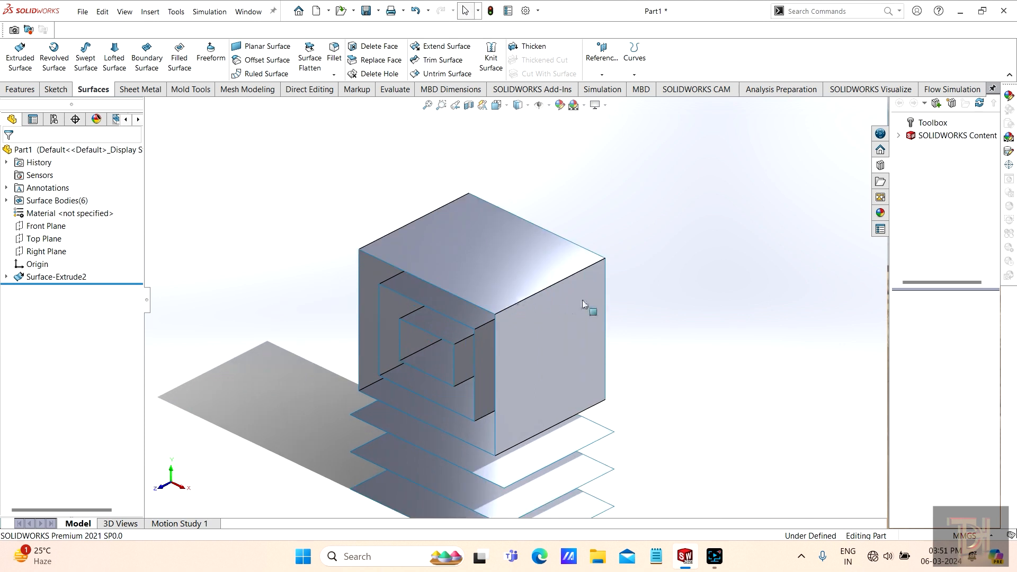
{"action": "left_click", "coordinate": [55, 89]}
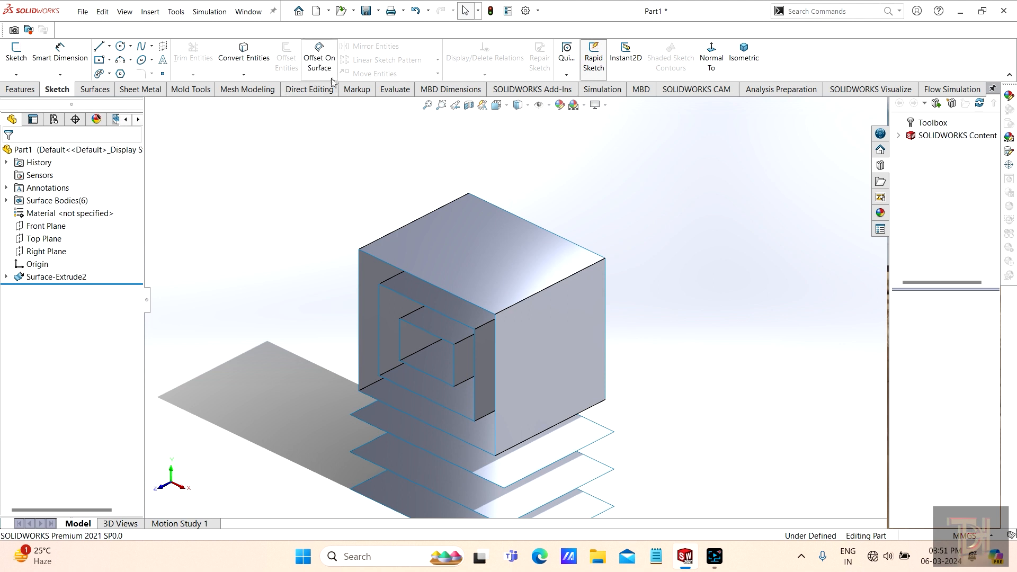
{"action": "left_click", "coordinate": [320, 58]}
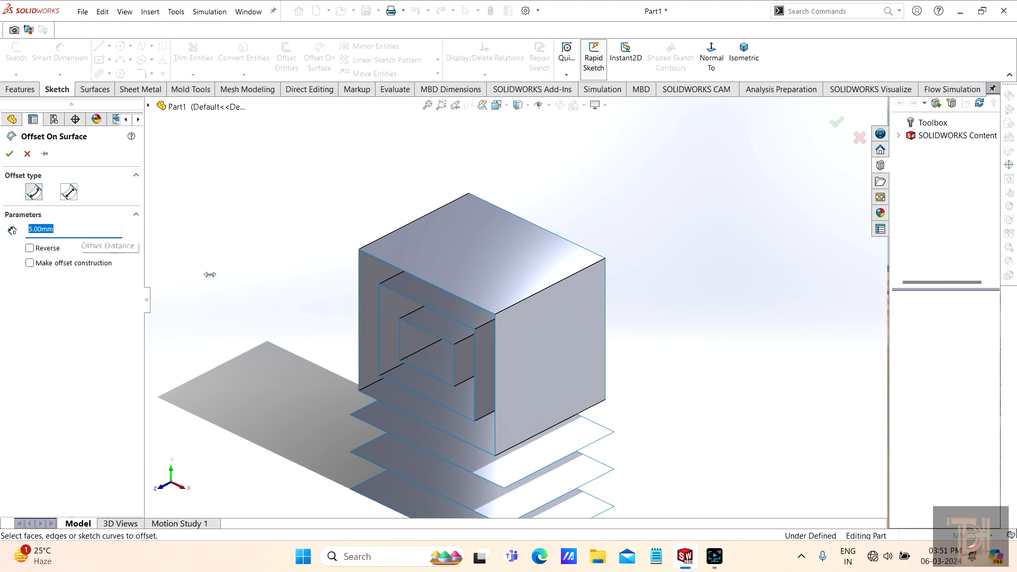
{"action": "scroll", "coordinate": [472, 306], "scroll_direction": "down", "scroll_amount": 3}
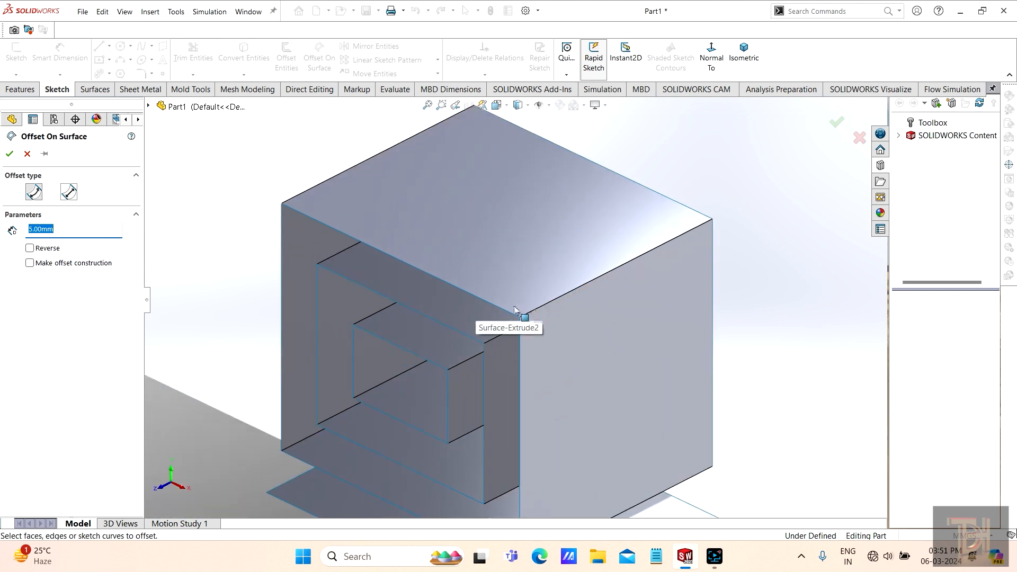
{"action": "left_click", "coordinate": [427, 272]}
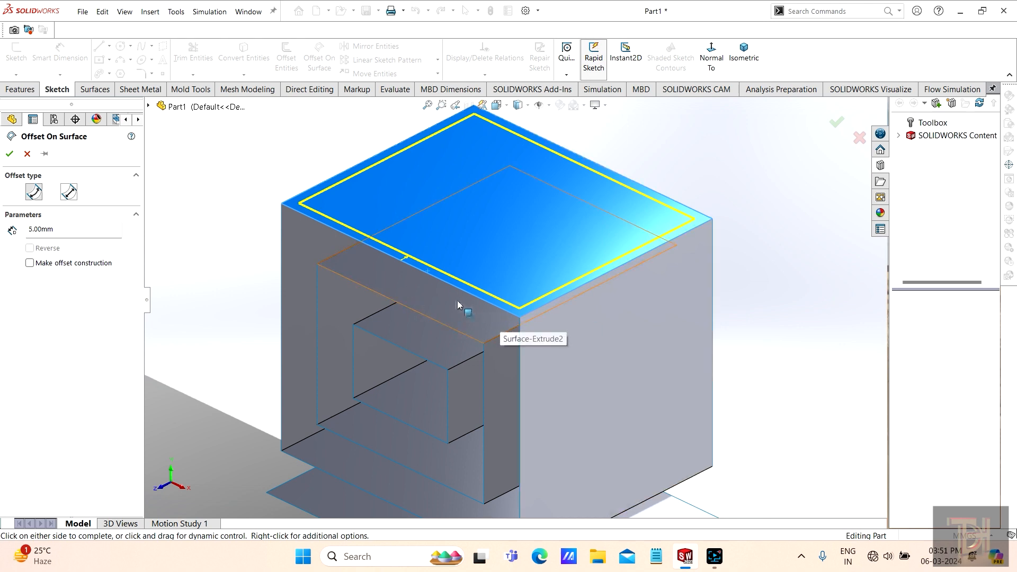
Step: Set the offset distance on the box's top face to 25 mm
{"action": "scroll", "coordinate": [476, 303], "scroll_direction": "up", "scroll_amount": 2}
{"action": "mouse_move", "coordinate": [655, 293]}
{"action": "middle_mouse_down"}
{"action": "mouse_move", "coordinate": [649, 326]}
{"action": "mouse_move", "coordinate": [652, 303]}
{"action": "middle_mouse_up"}
{"action": "scroll", "coordinate": [534, 252], "scroll_direction": "down", "scroll_amount": 3}
{"action": "scroll", "coordinate": [450, 247], "scroll_direction": "up", "scroll_amount": 3}
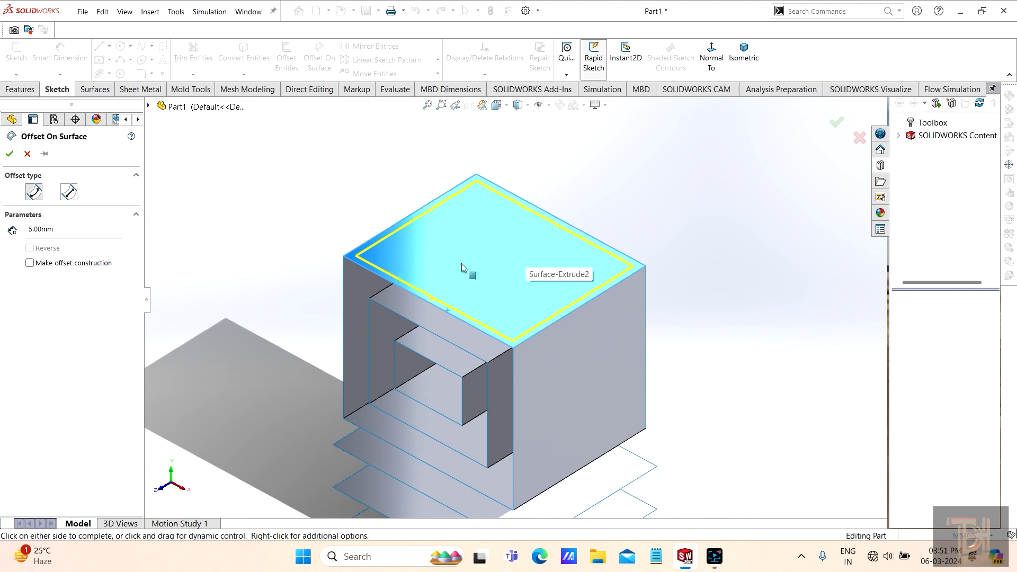
{"action": "scroll", "coordinate": [462, 261], "scroll_direction": "down", "scroll_amount": 1}
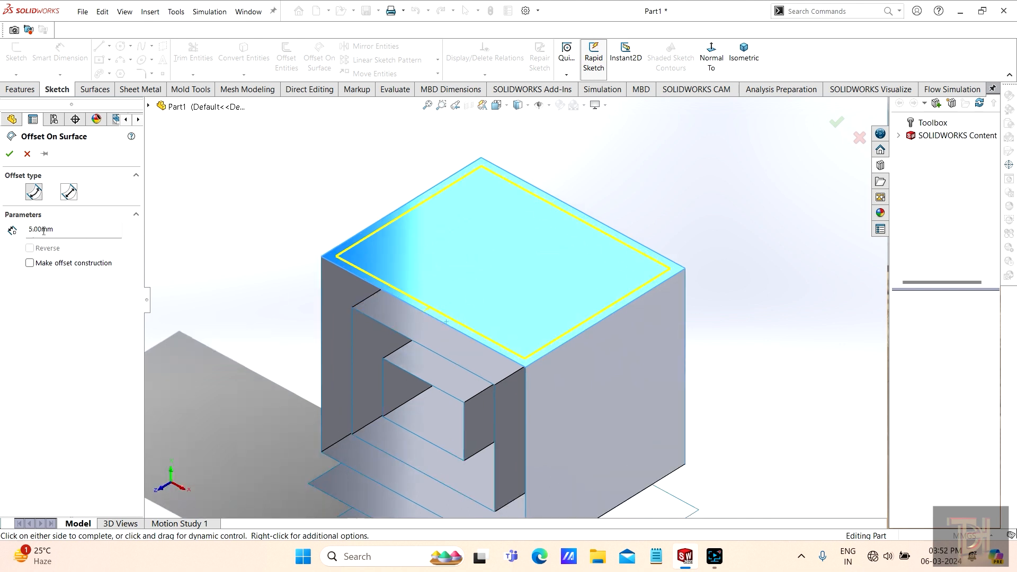
{"action": "left_click", "coordinate": [127, 227]}
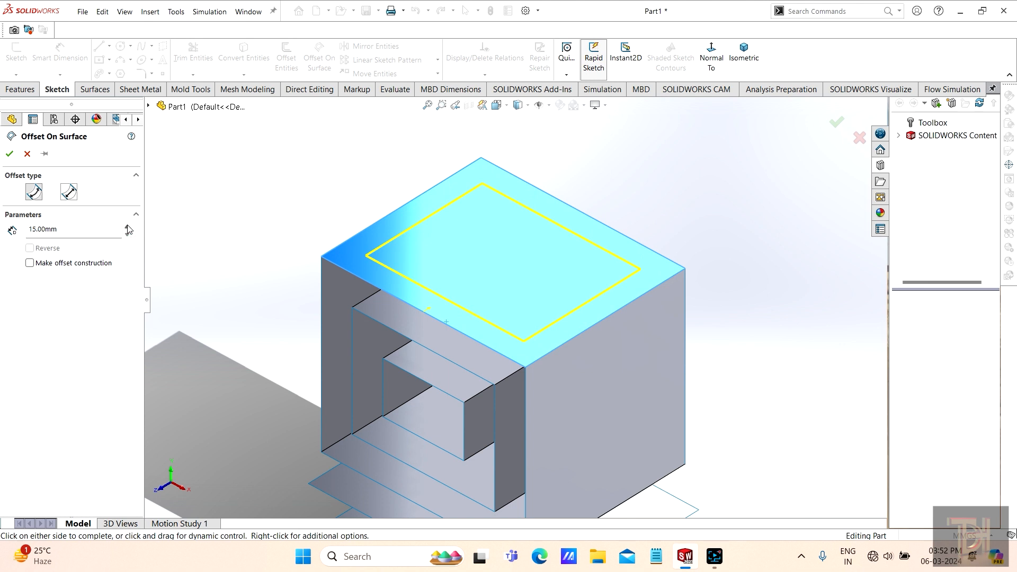
{"action": "left_click", "coordinate": [128, 226]}
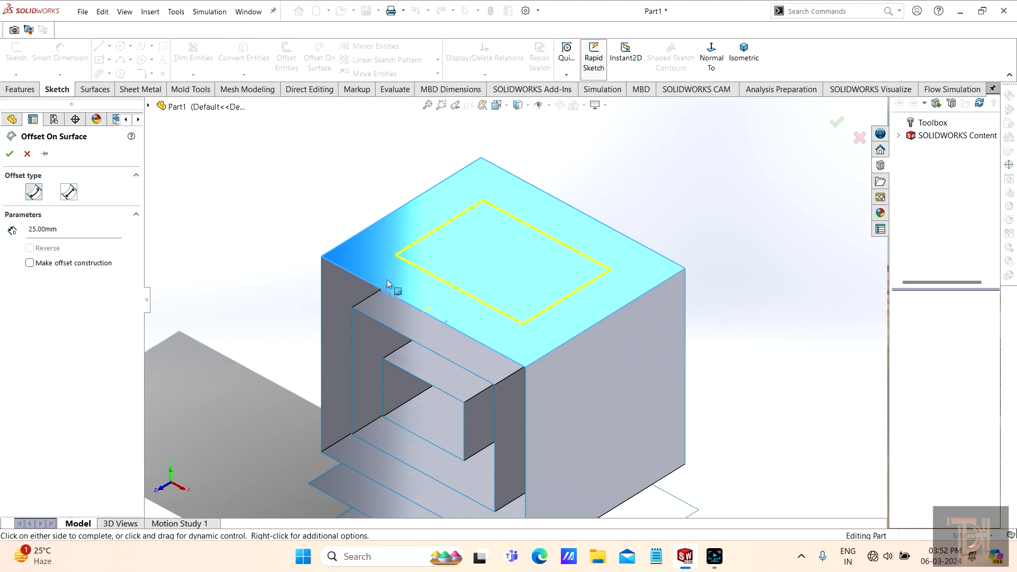
Step: Preview the top-face offset as construction geometry, turn that option back off, and create the offset
{"action": "left_click", "coordinate": [30, 263]}
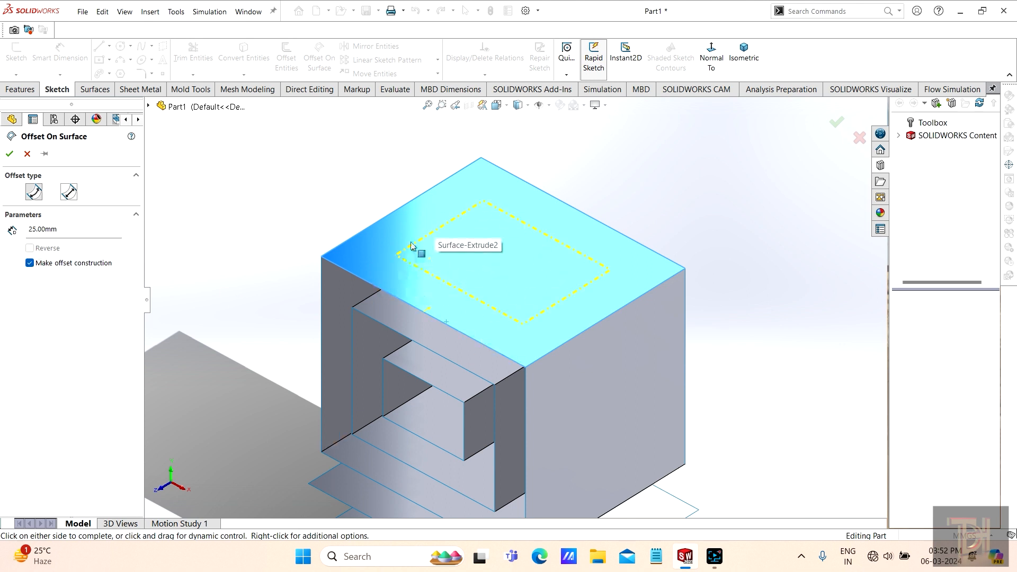
{"action": "left_click", "coordinate": [29, 263]}
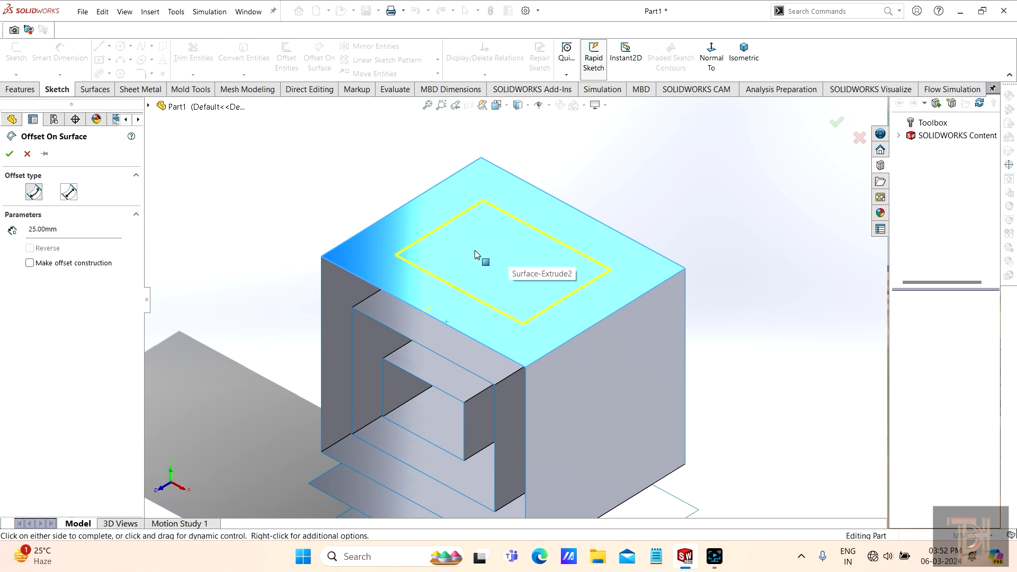
{"action": "left_click", "coordinate": [12, 153]}
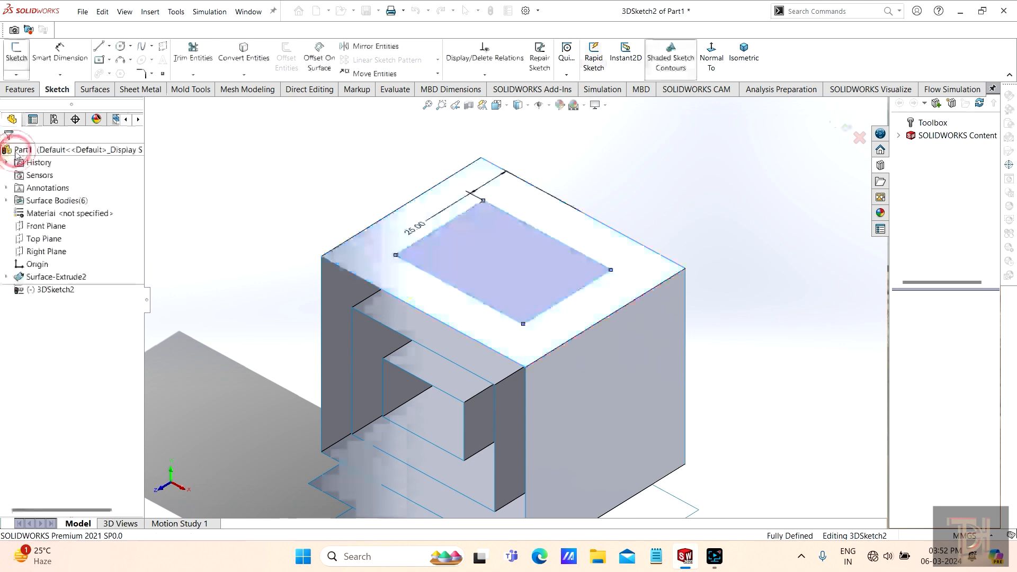
Step: Examine the offset rectangle on the box's top face and the nested extruded surfaces from several angles
{"action": "mouse_move", "coordinate": [505, 247]}
{"action": "middle_mouse_down"}
{"action": "mouse_move", "coordinate": [708, 281]}
{"action": "mouse_move", "coordinate": [677, 350]}
{"action": "mouse_move", "coordinate": [710, 265]}
{"action": "mouse_move", "coordinate": [681, 212]}
{"action": "middle_mouse_up"}
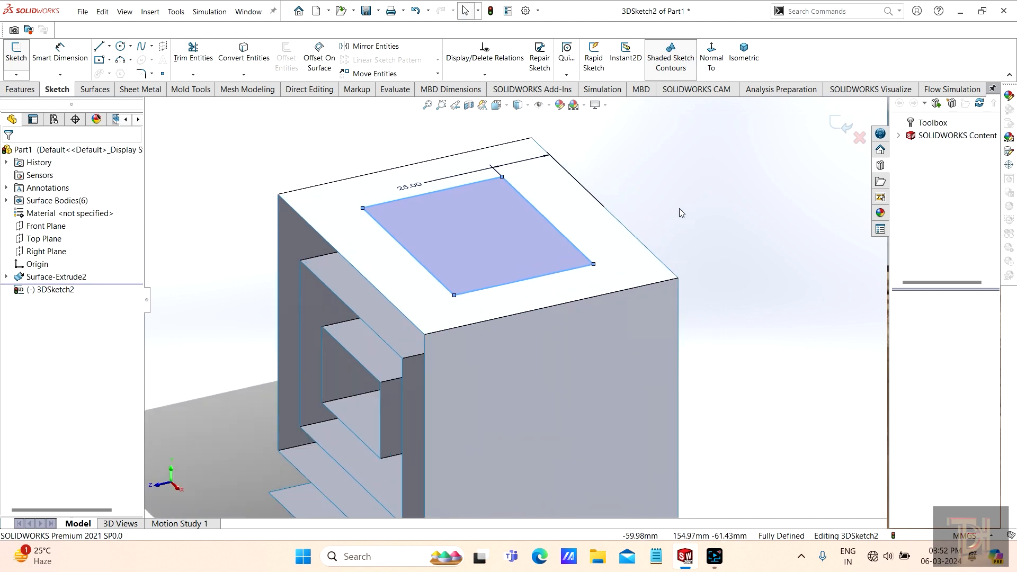
{"action": "middle_click_drag", "start_coordinate": [563, 261], "coordinate": [545, 316]}
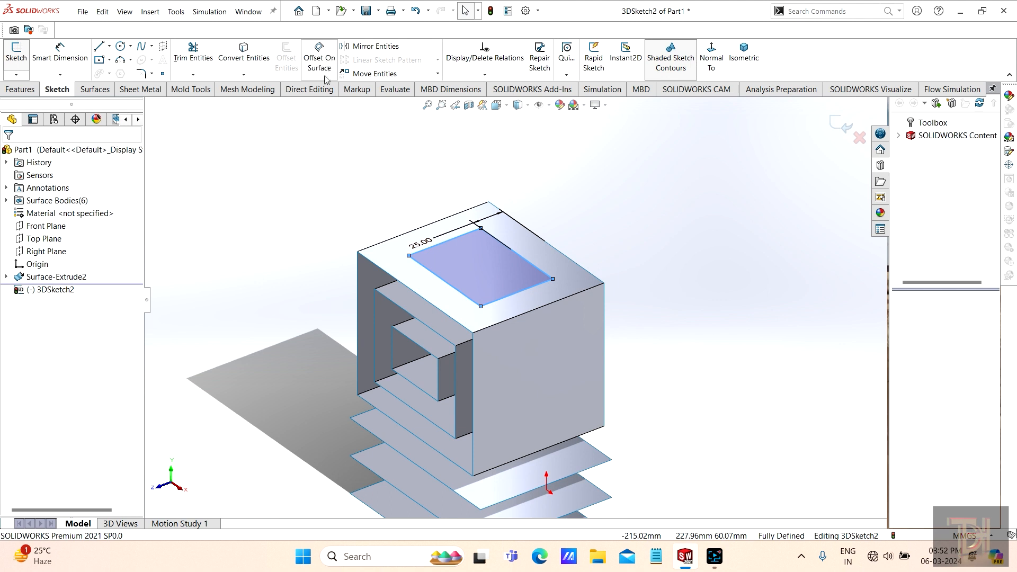
{"action": "scroll", "coordinate": [571, 288], "scroll_direction": "down", "scroll_amount": 2}
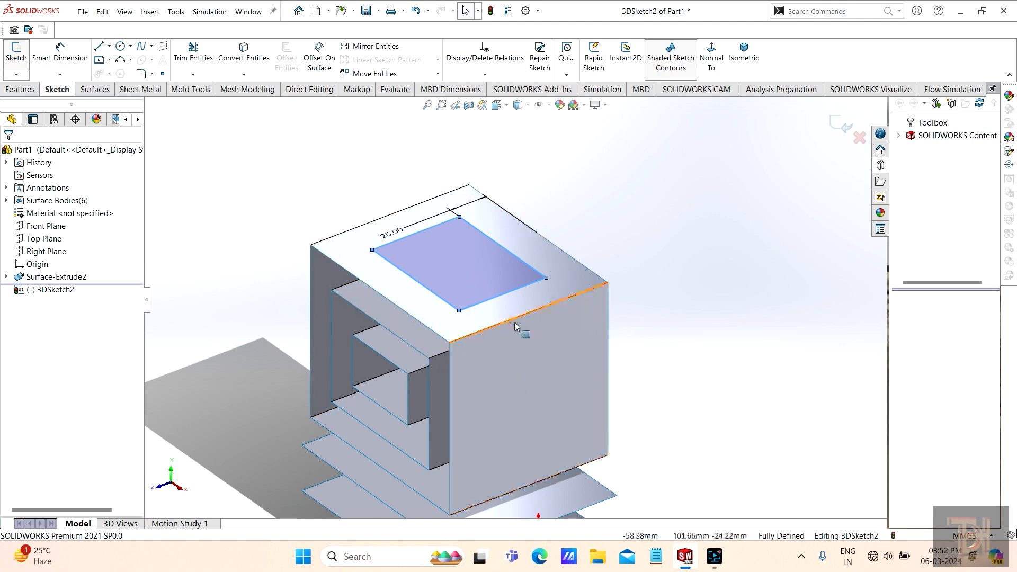
{"action": "scroll", "coordinate": [513, 322], "scroll_direction": "up", "scroll_amount": 1}
{"action": "mouse_move", "coordinate": [561, 358]}
{"action": "middle_mouse_down"}
{"action": "mouse_move", "coordinate": [533, 307]}
{"action": "mouse_move", "coordinate": [613, 284]}
{"action": "mouse_move", "coordinate": [572, 369]}
{"action": "middle_mouse_up"}
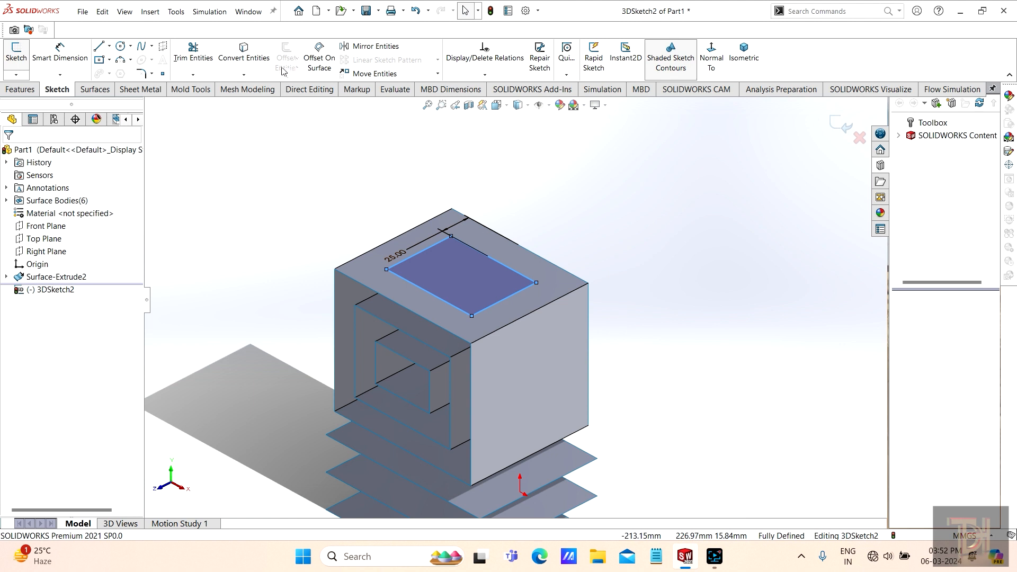
{"action": "scroll", "coordinate": [516, 301], "scroll_direction": "up", "scroll_amount": 2}
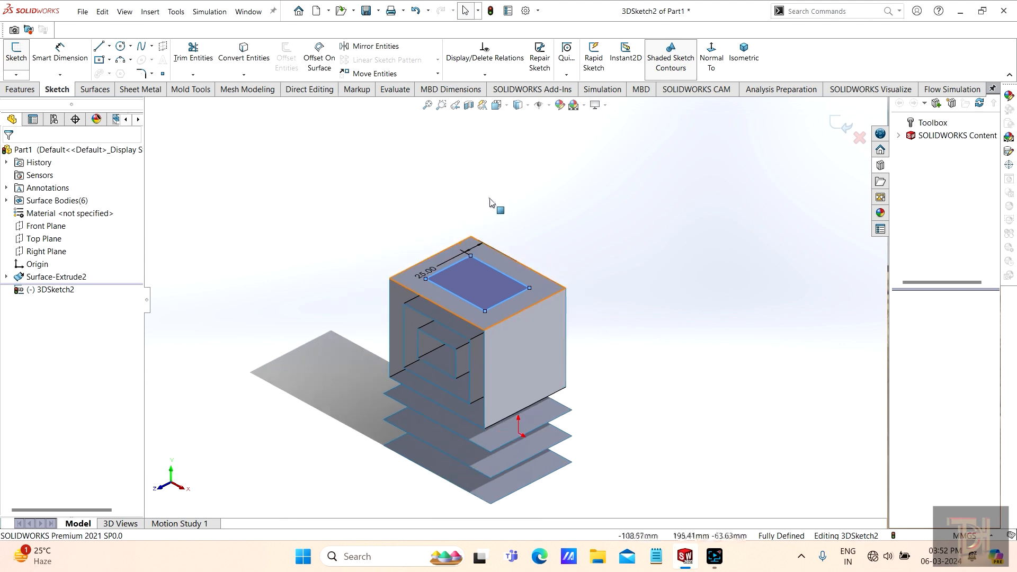
{"action": "scroll", "coordinate": [514, 292], "scroll_direction": "up", "scroll_amount": 1}
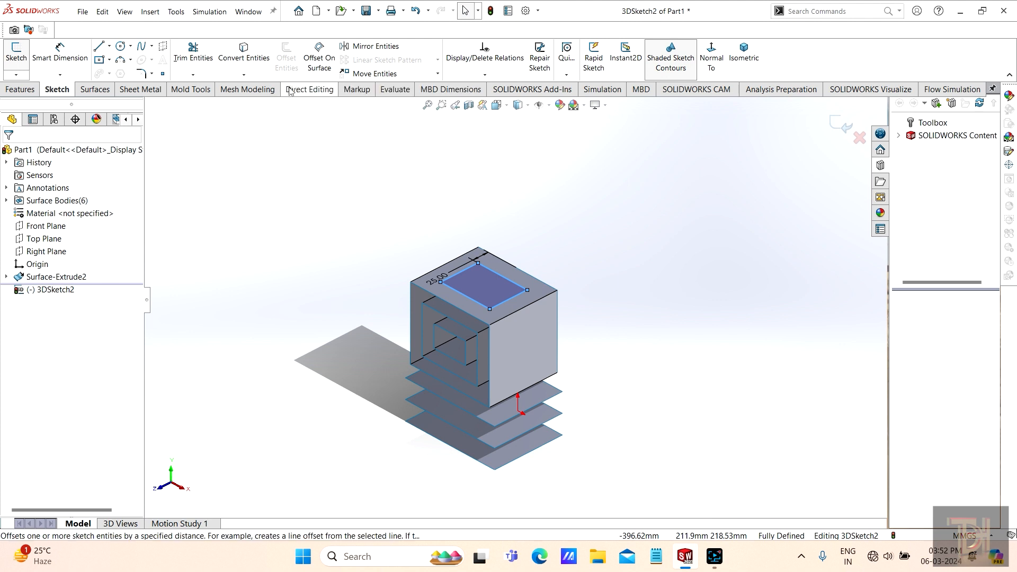
{"action": "scroll", "coordinate": [348, 202], "scroll_direction": "up", "scroll_amount": 2}
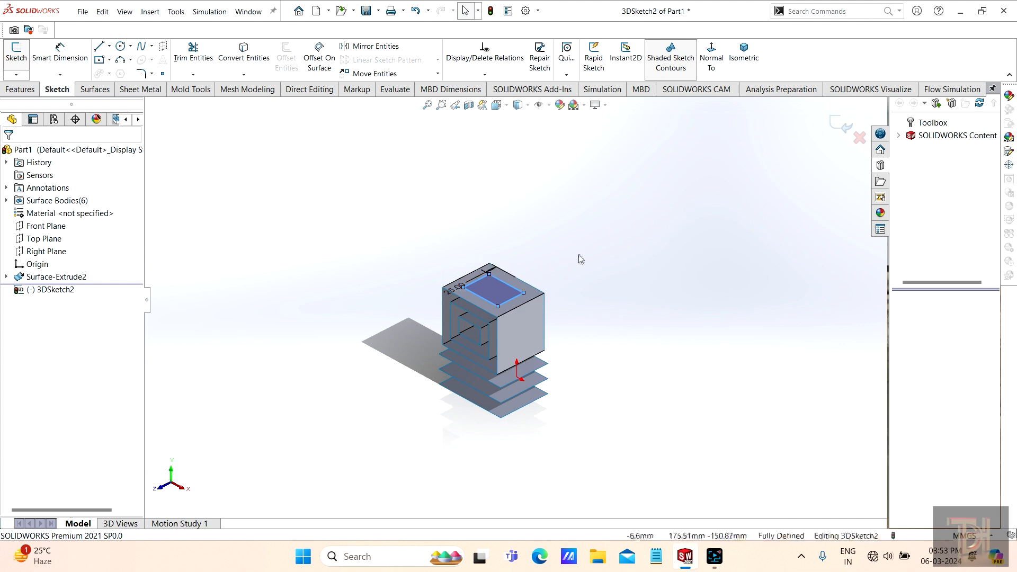
{"action": "scroll", "coordinate": [557, 265], "scroll_direction": "down", "scroll_amount": 2}
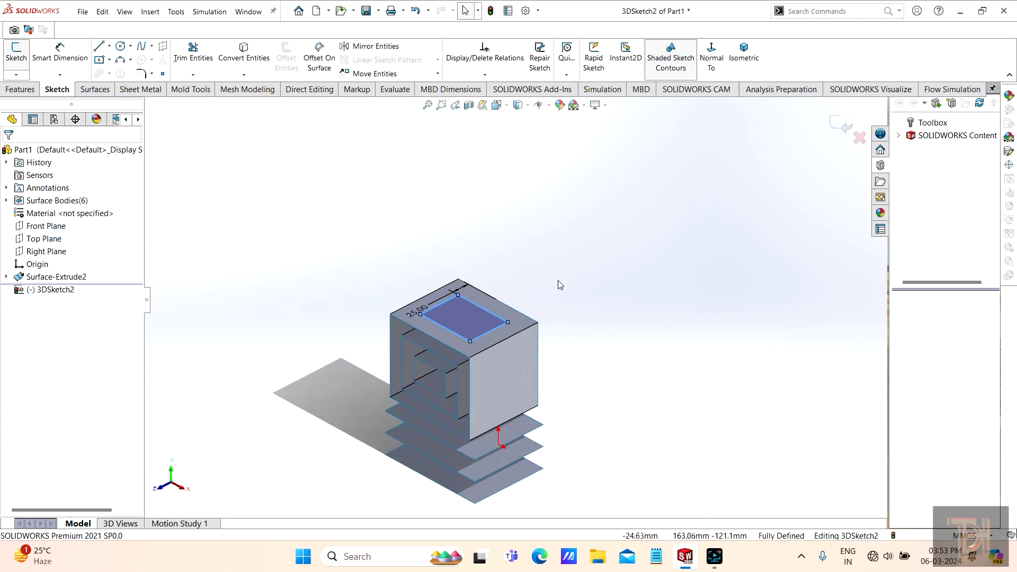
{"action": "scroll", "coordinate": [561, 285], "scroll_direction": "up", "scroll_amount": 2}
{"action": "middle_click_drag", "start_coordinate": [549, 341], "coordinate": [585, 290]}
{"action": "scroll", "coordinate": [500, 351], "scroll_direction": "down", "scroll_amount": 4}
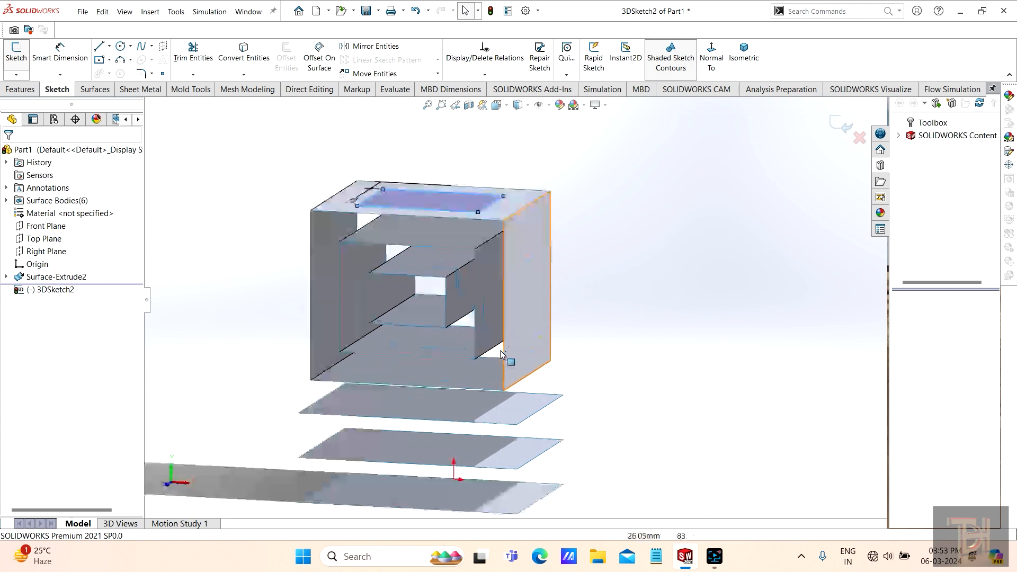
{"action": "scroll", "coordinate": [500, 350], "scroll_direction": "up", "scroll_amount": 4}
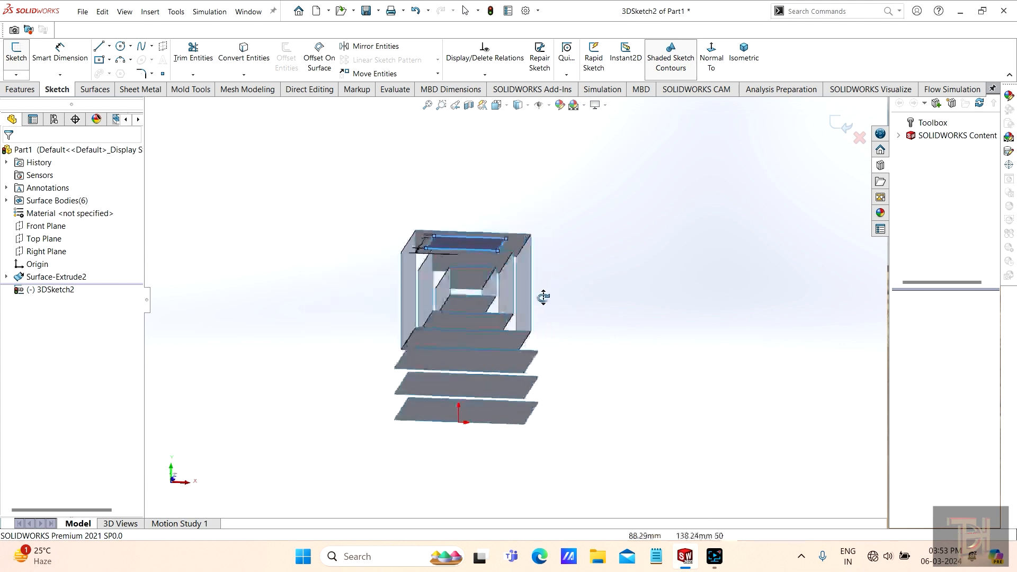